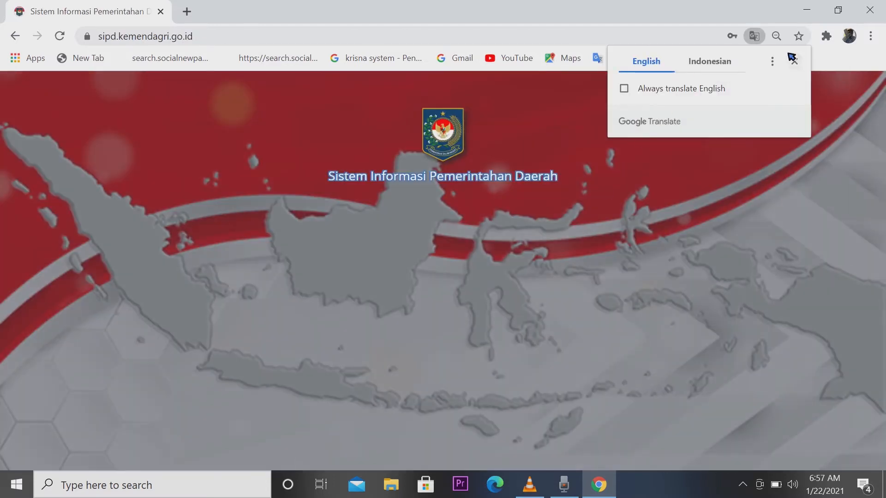
Open the Sistem Informasi Pembangunan Daerah login page for Kab. Mesuji in Provinsi Lampung, dismissing the translation prompt.
left_click(794, 61)
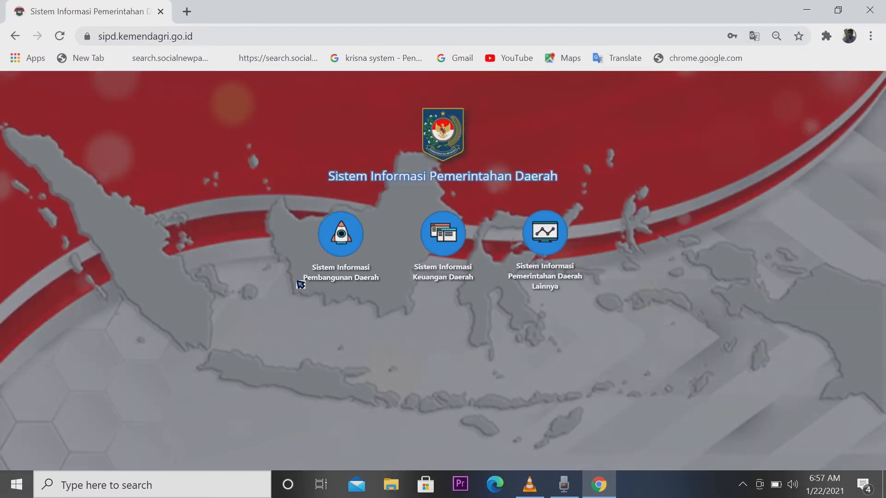
left_click(343, 234)
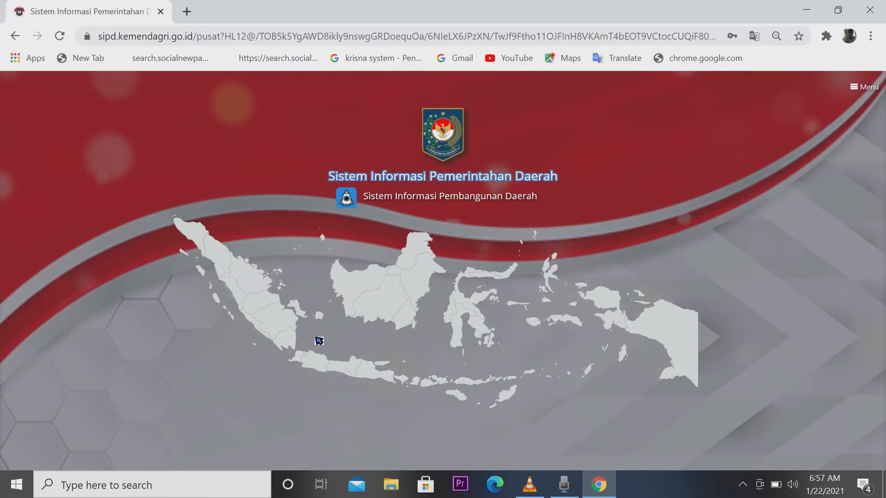
left_click(294, 345)
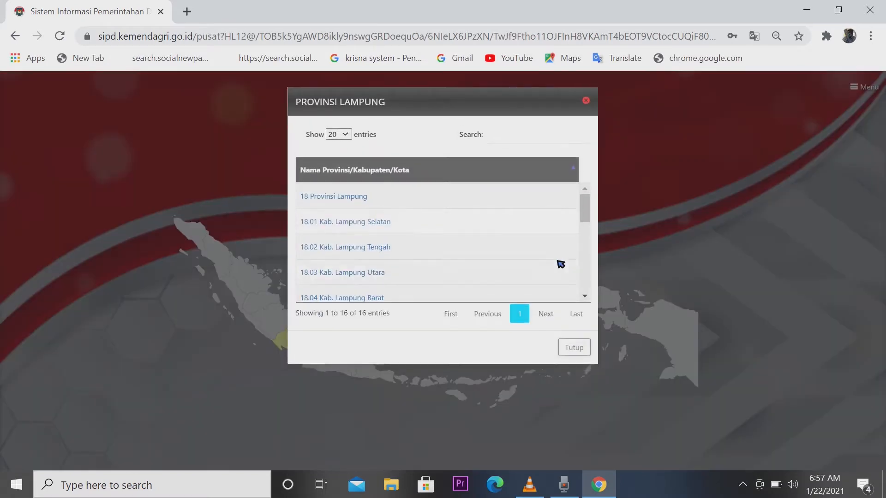
left_click_drag(584, 204, 586, 261)
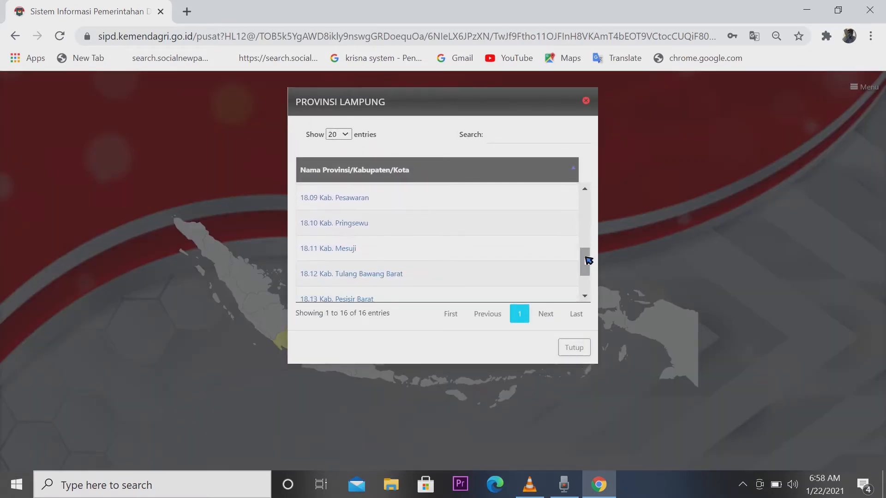
left_click(344, 249)
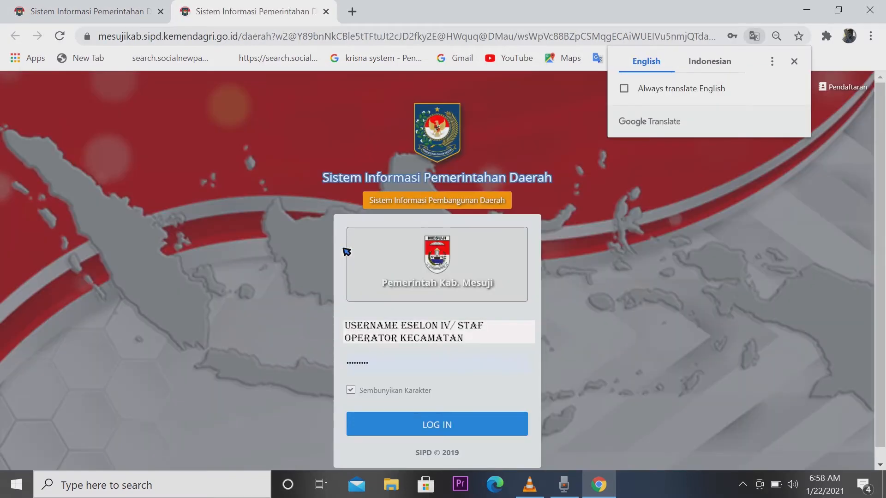
Log in with the prefilled district operator credentials and open the 2022 planning data.
left_click(794, 61)
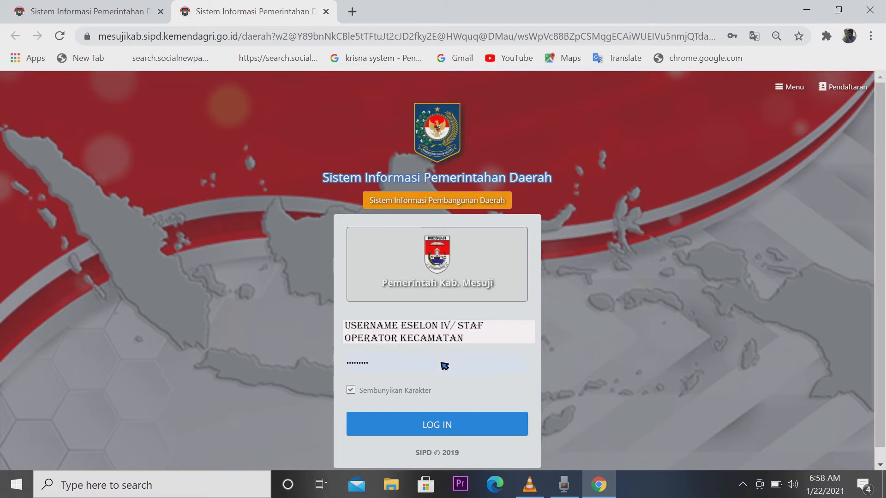
left_click(429, 429)
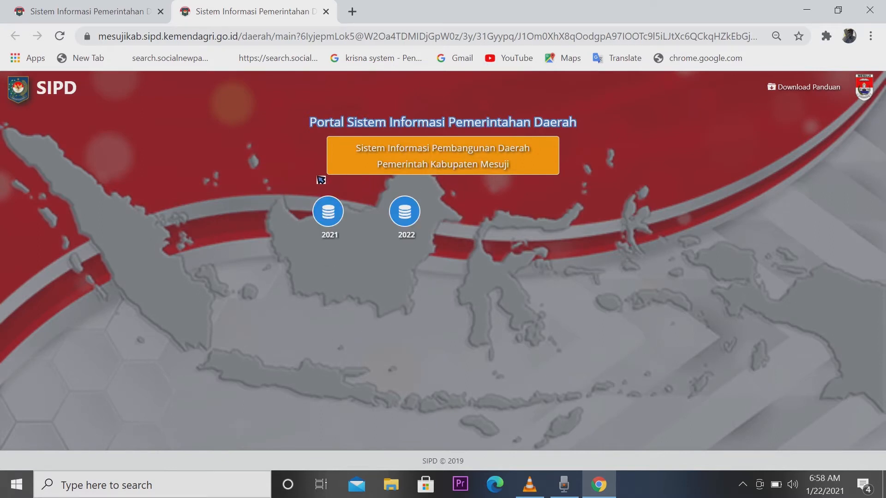
left_click(409, 210)
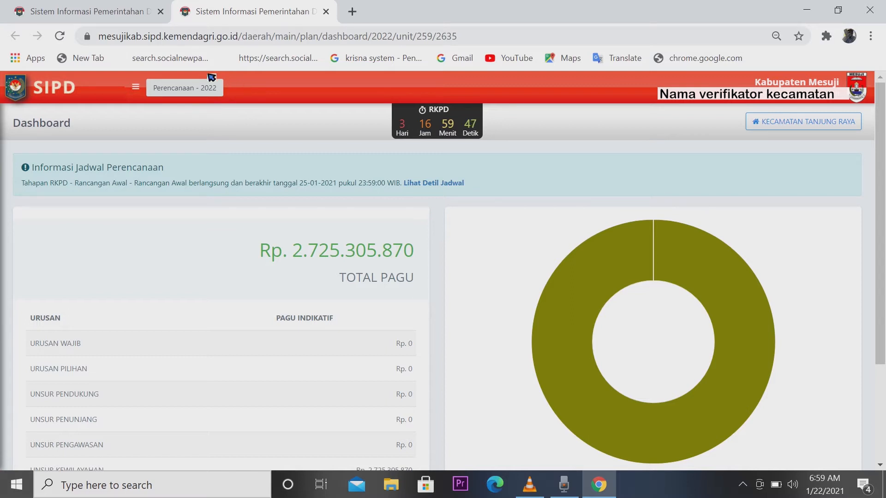
Open the Masyarakat proposals page under Verifikasi Usulan and dismiss the translation prompt.
left_click(137, 88)
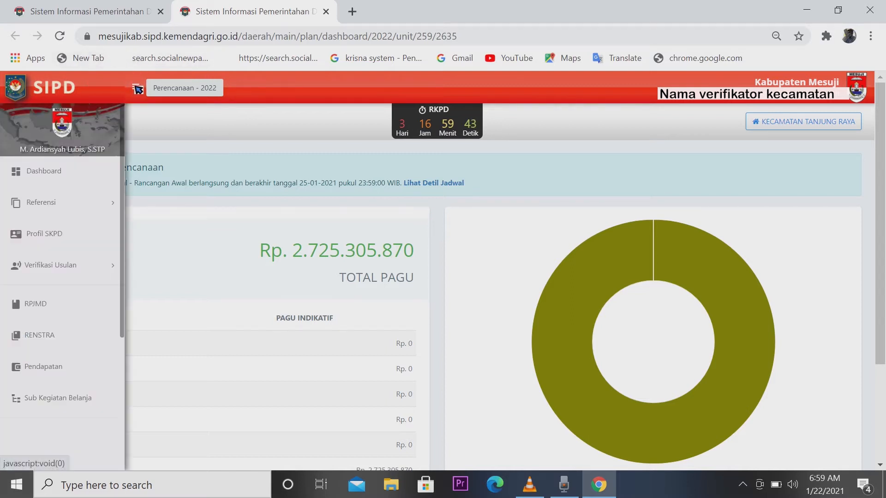
left_click(84, 266)
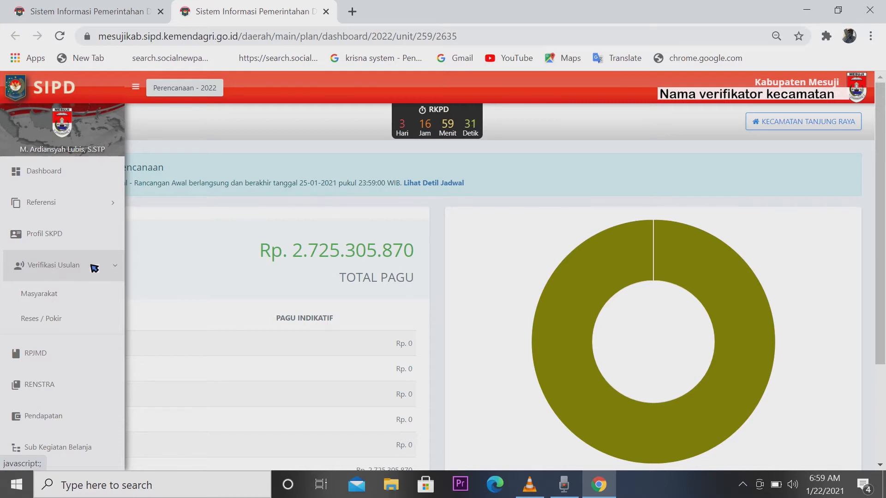
left_click(53, 294)
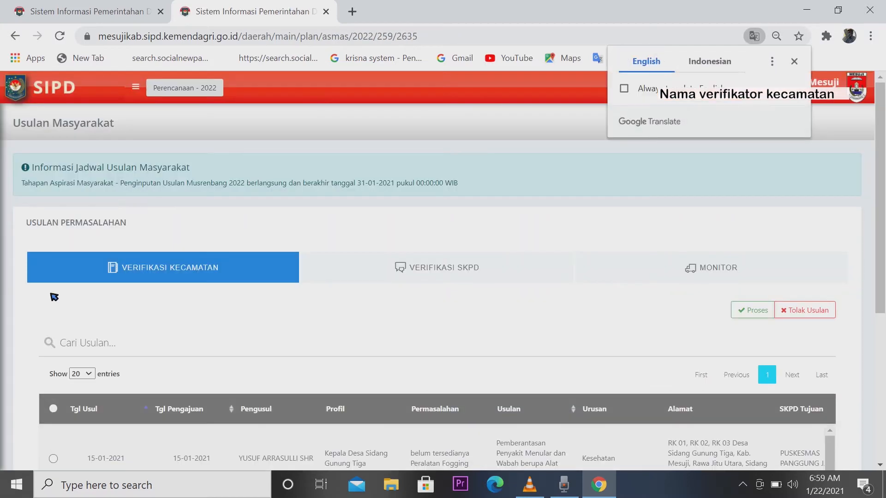
left_click(794, 61)
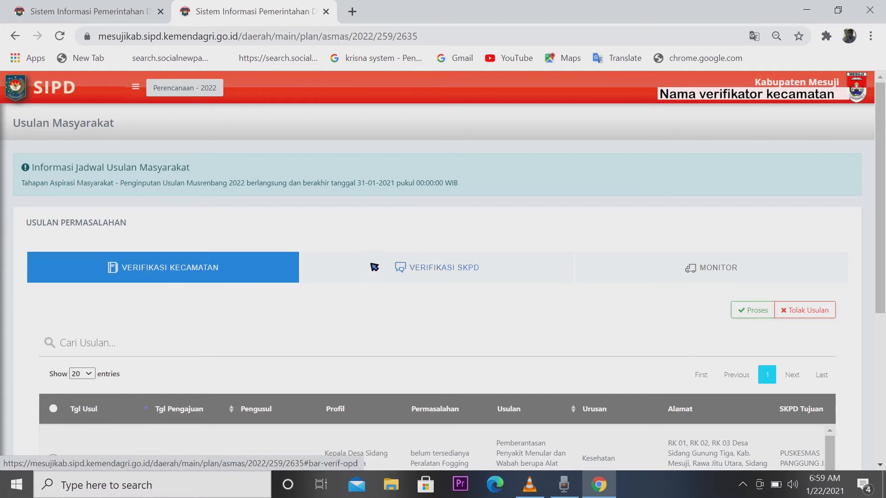
View the Verifikasi SKPD and Monitor lists, and return to Verifikasi Kecamatan.
left_click(420, 269)
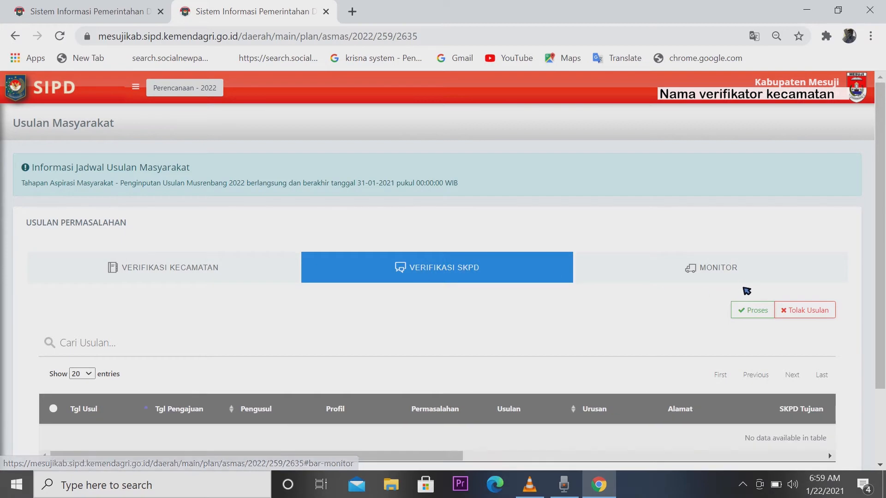
left_click(738, 272)
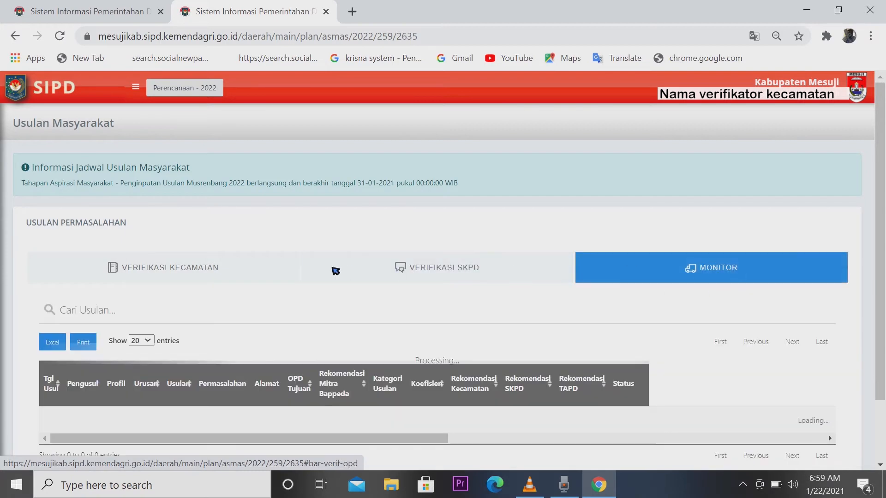
left_click(200, 273)
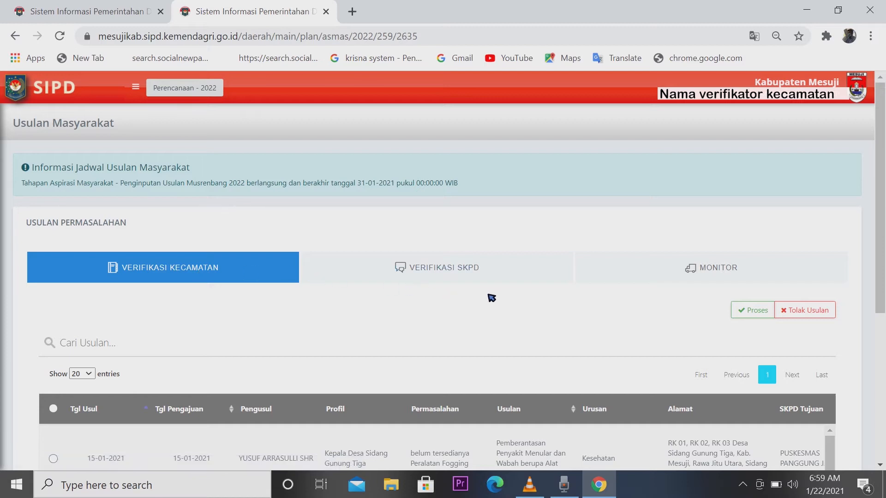
Examine the proposals in the Monitor list, including their recommendation columns and verification status.
left_click_drag(881, 240, 881, 273)
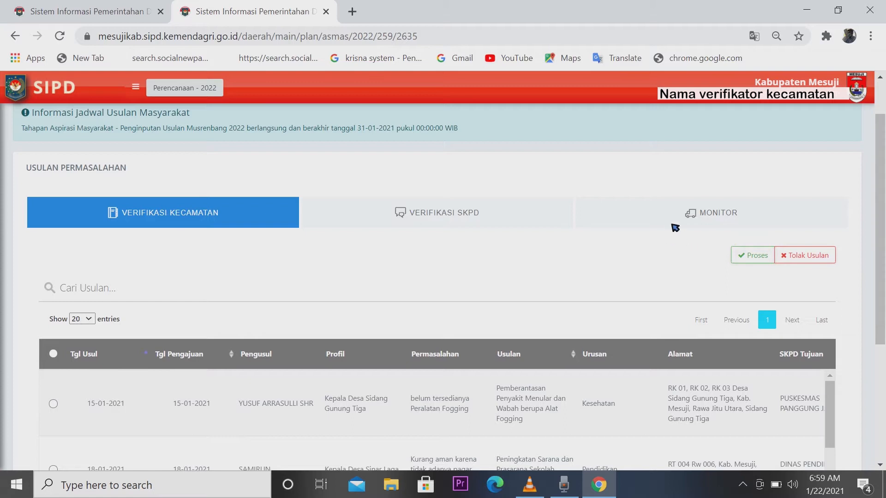
left_click(722, 213)
left_click_drag(881, 172, 882, 233)
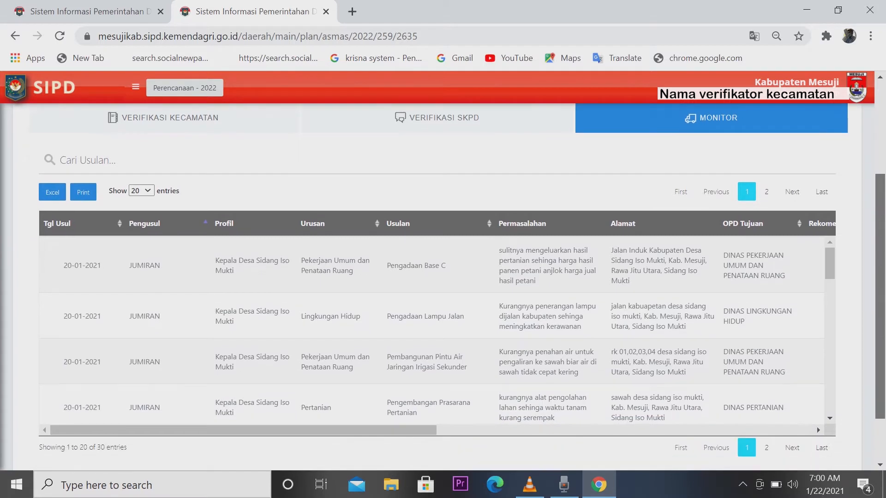
left_click_drag(829, 263, 833, 401)
left_click_drag(392, 423, 775, 463)
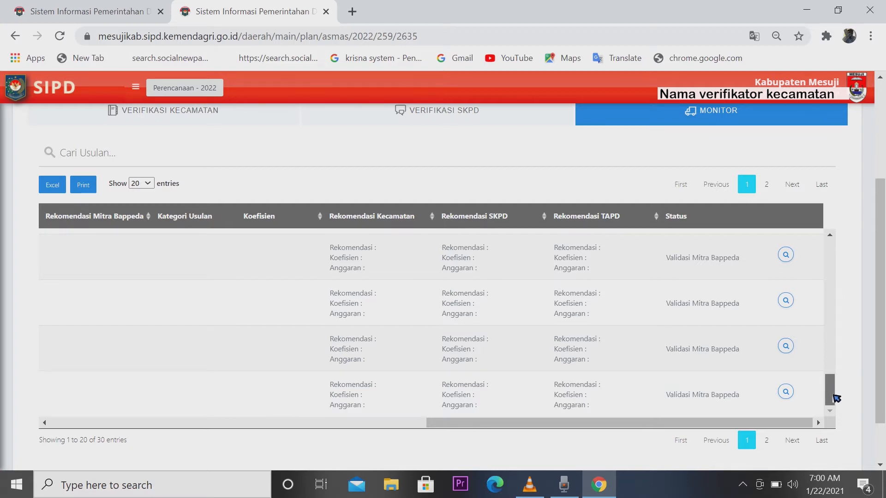
left_click_drag(839, 389, 831, 244)
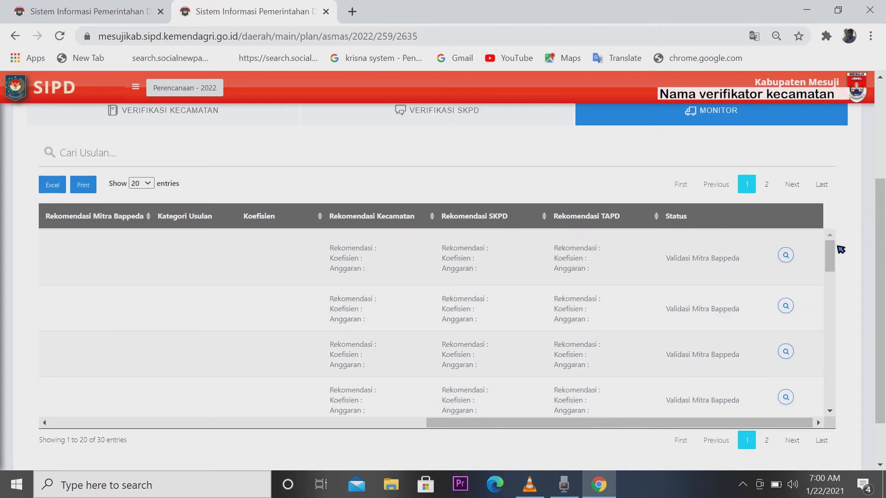
left_click_drag(829, 254, 832, 285)
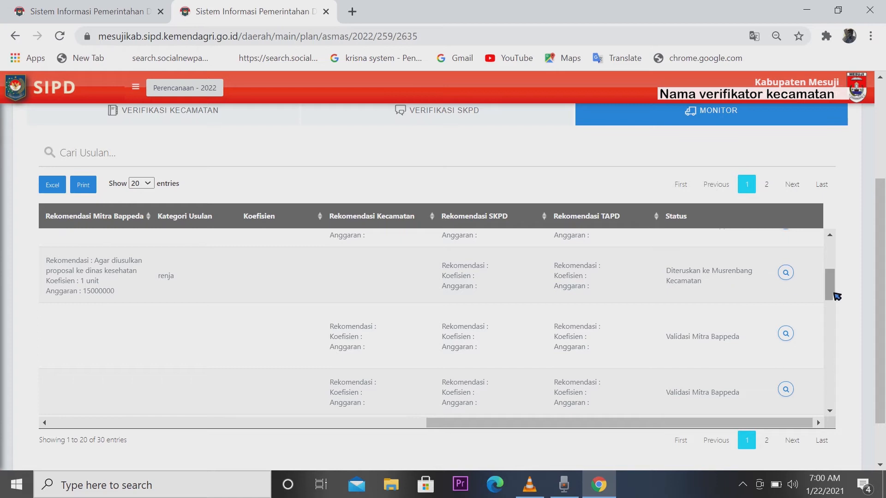
left_click_drag(832, 292, 831, 259)
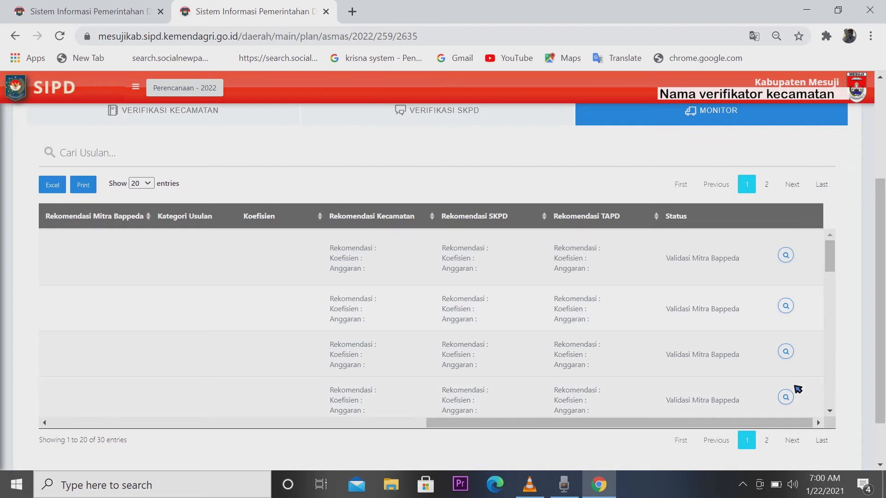
left_click_drag(493, 423, 92, 455)
scroll(861, 203, "up", 3)
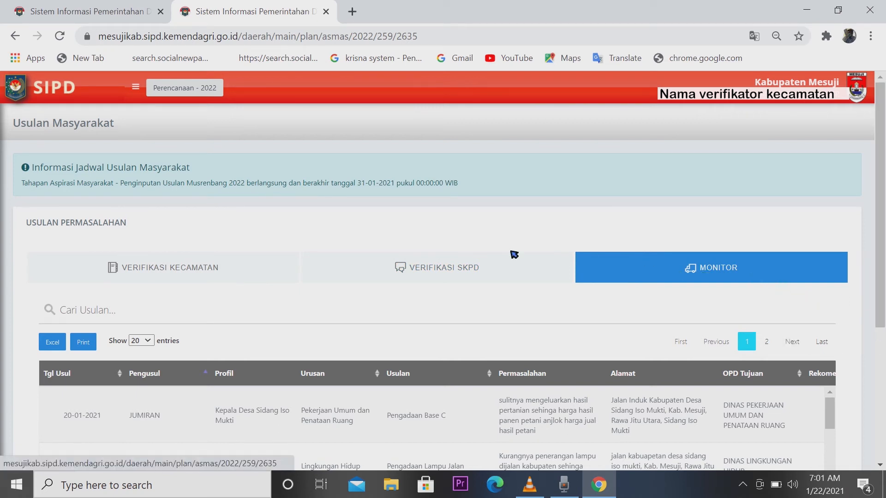
Review the Verifikasi Kecamatan proposals, from the target SKPD and Mitra Bappeda recommendations to the row actions.
left_click(176, 274)
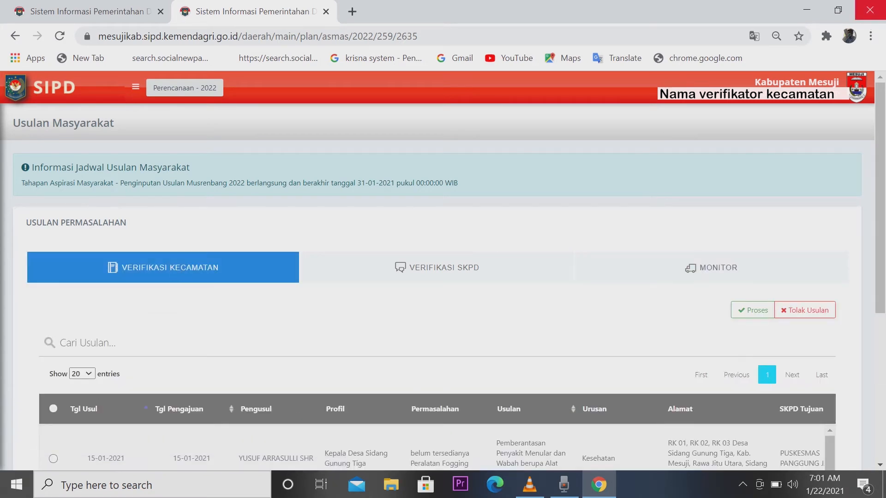
left_click_drag(881, 120, 883, 230)
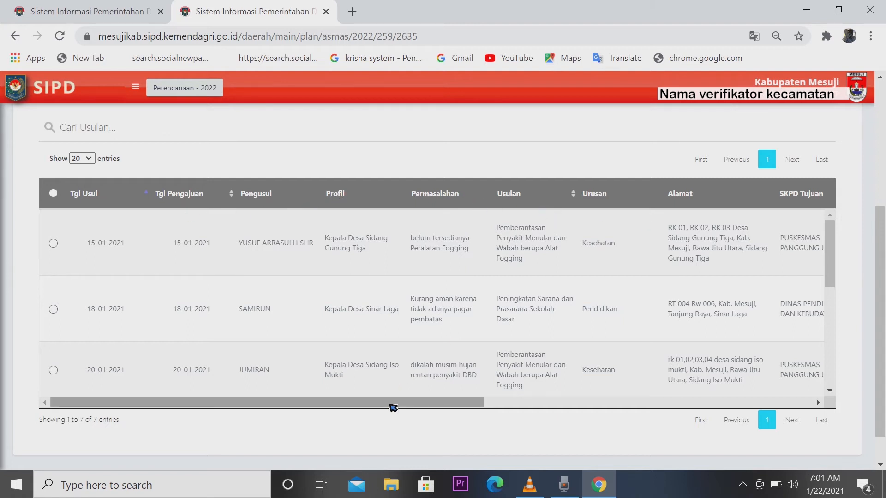
left_click_drag(392, 405, 644, 398)
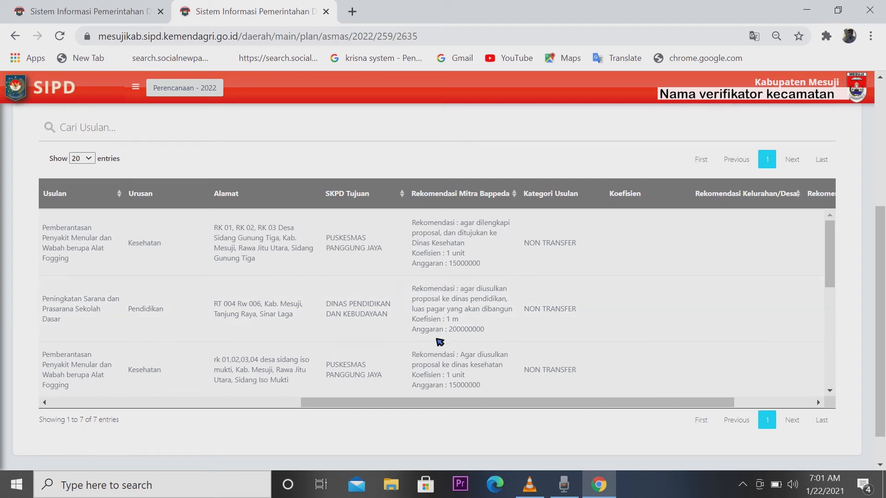
left_click_drag(832, 252, 837, 303)
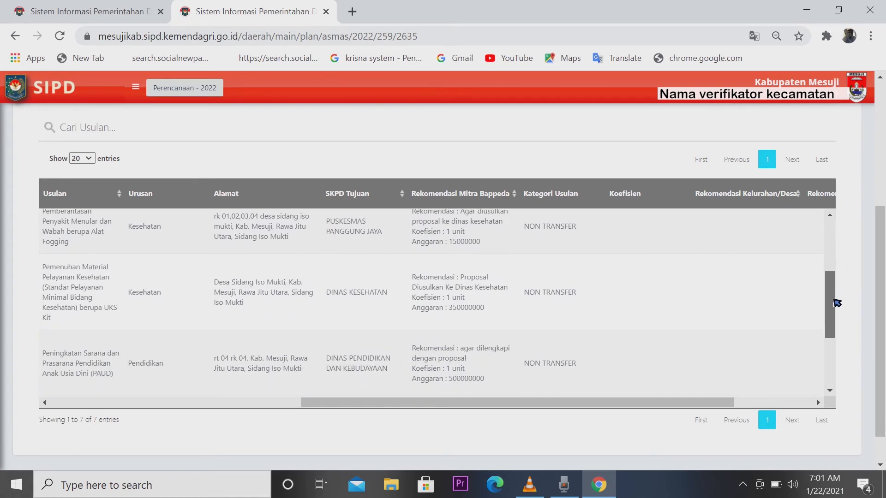
left_click_drag(836, 302, 837, 304)
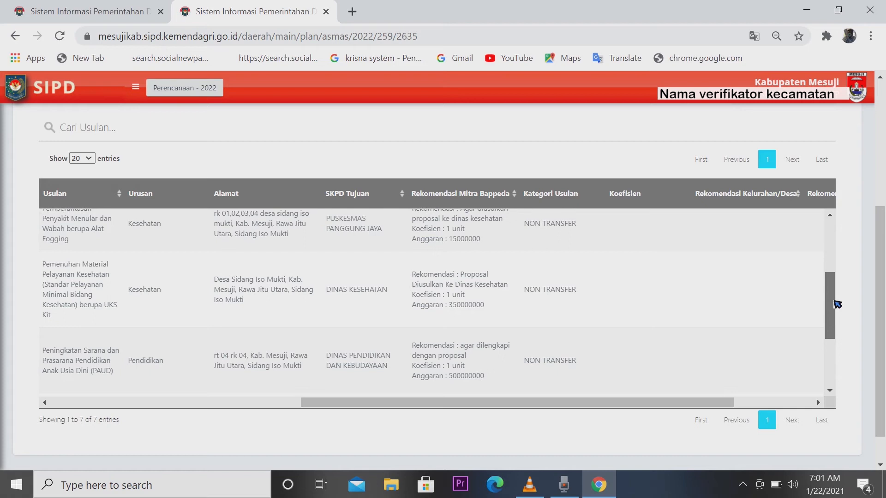
left_click_drag(837, 304, 712, 362)
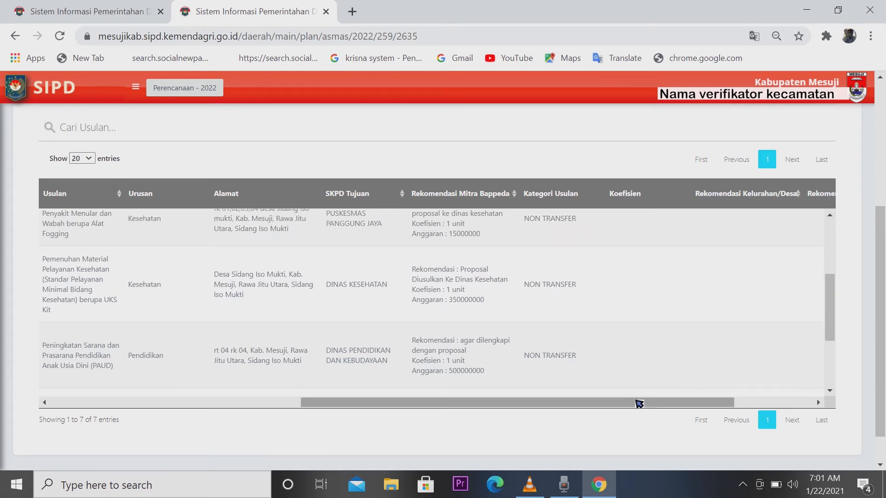
left_click_drag(638, 406, 782, 397)
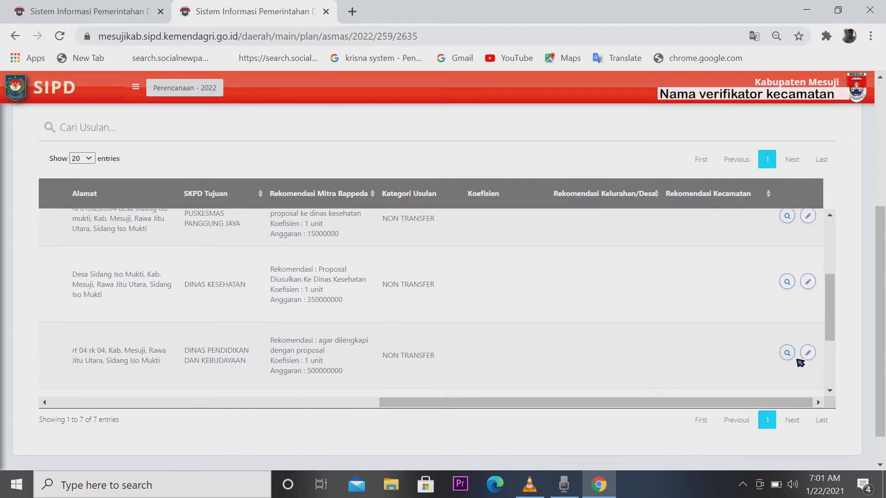
View the full details of the Dinas Kesehatan UKS Kit proposal from Sidang Iso Mukti and close them.
left_click(787, 282)
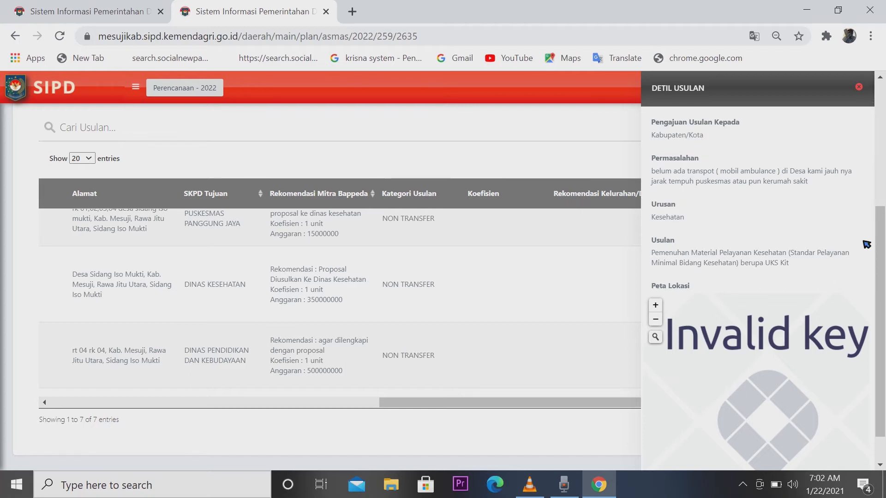
left_click_drag(882, 267, 883, 412)
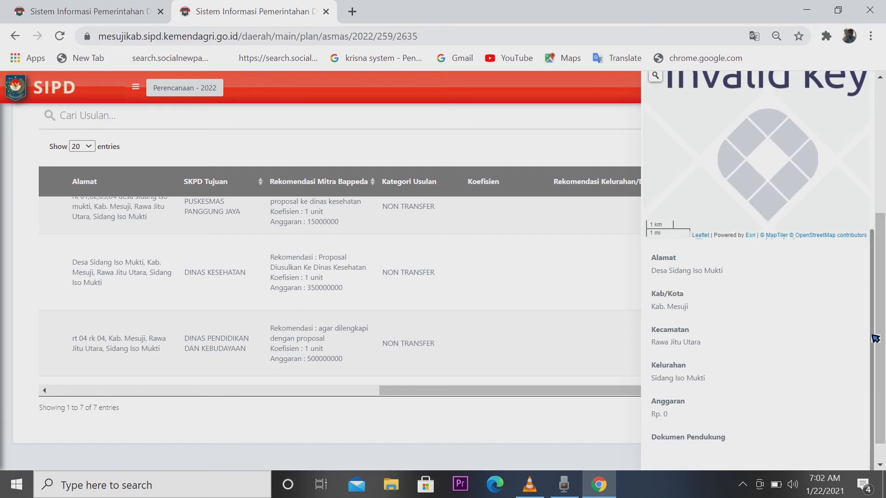
scroll(828, 178, "up", 5)
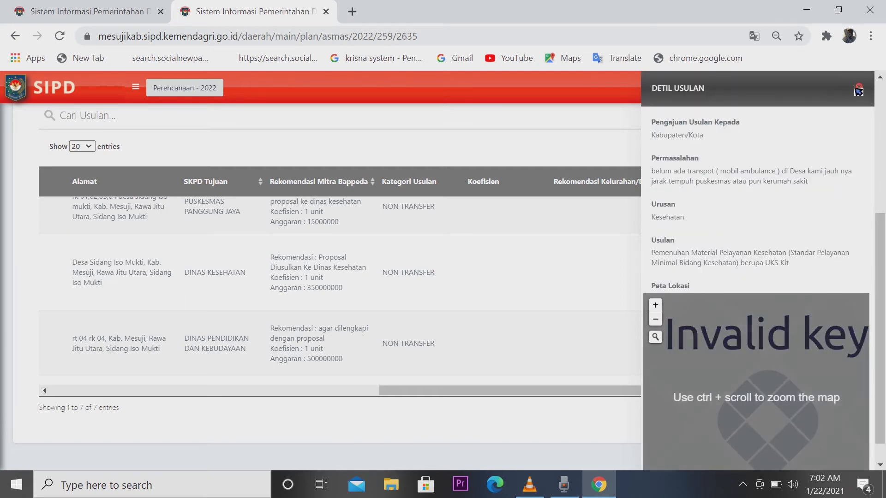
left_click(858, 90)
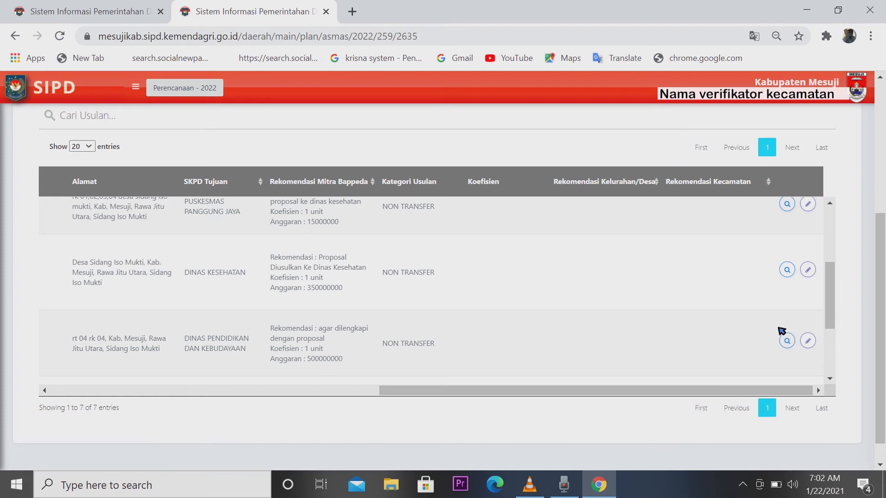
Look through the recommendation form of the Dinas Kesehatan UKS Kit proposal from Sidang Iso Mukti and close it.
left_click(807, 270)
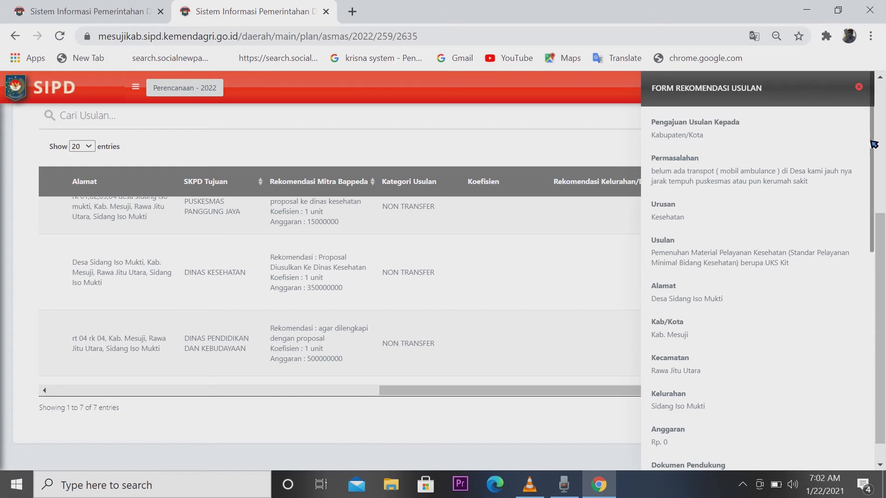
scroll(873, 145, "down", 5)
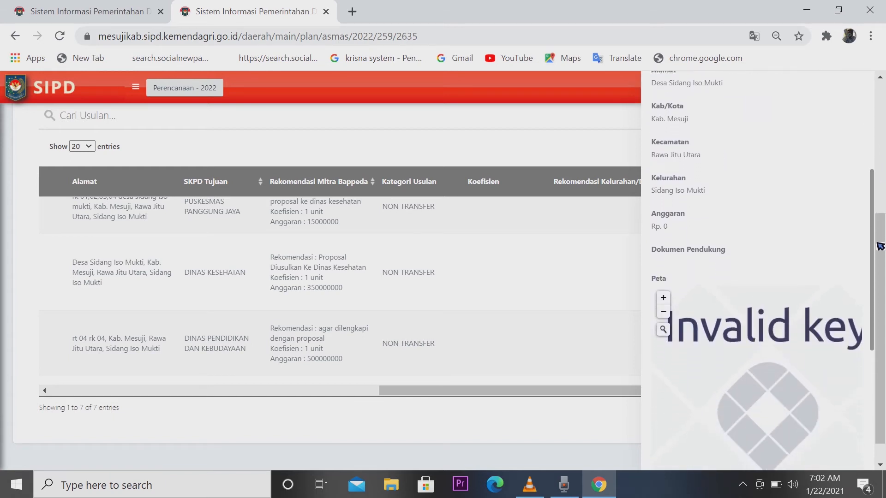
scroll(879, 246, "down", 5)
left_click_drag(879, 314, 883, 118)
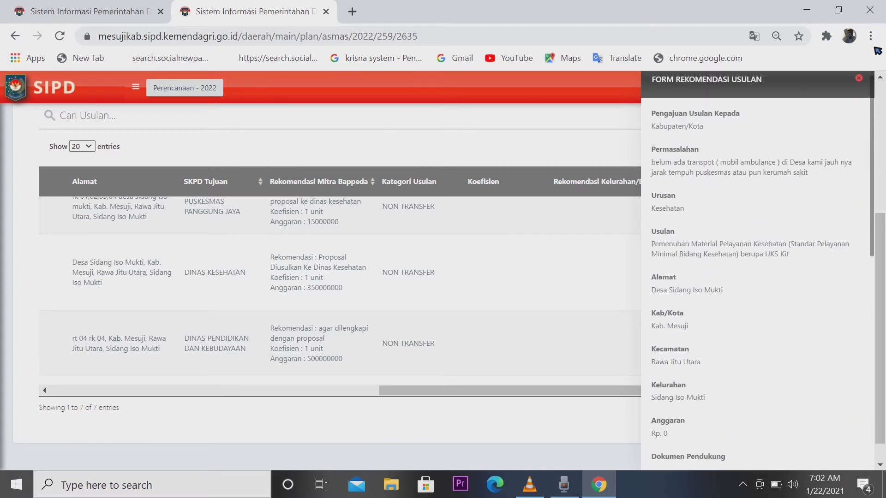
left_click(858, 78)
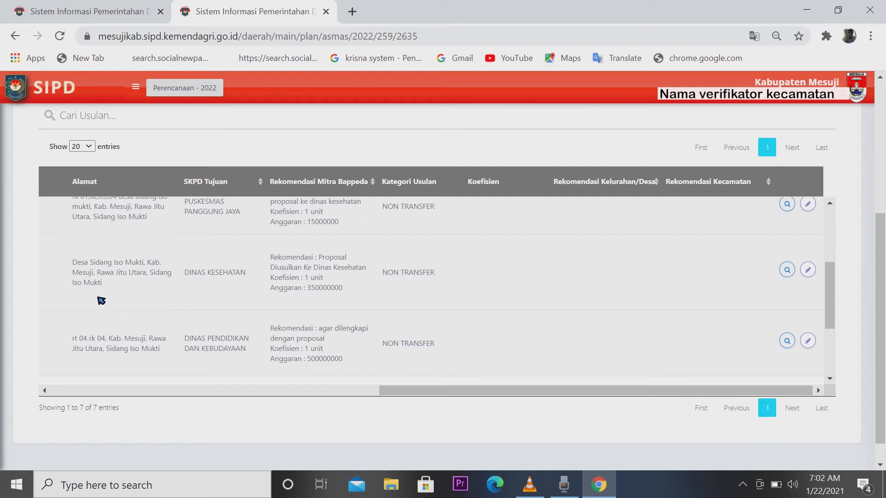
Compare the UKS Kit proposal's Usulan text with its Mitra Bappeda recommendation, coefficient and budget in the Verifikasi Kecamatan list.
left_click_drag(467, 390, 363, 395)
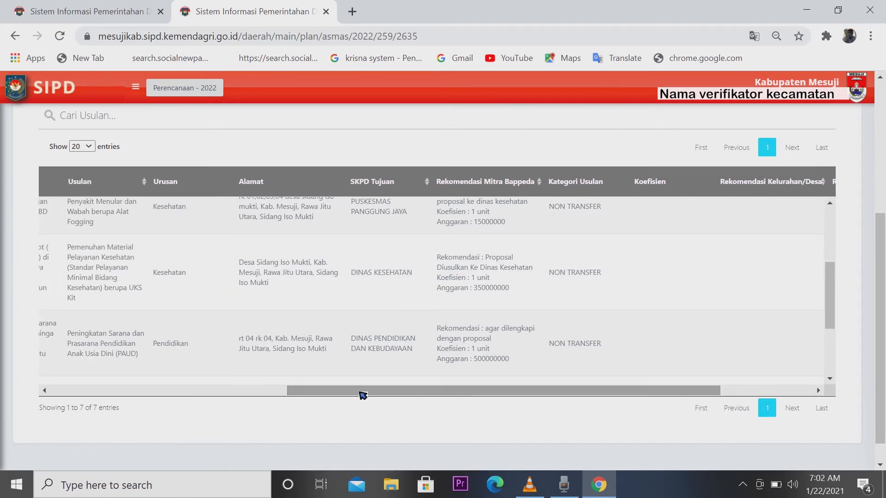
left_click_drag(71, 248, 151, 301)
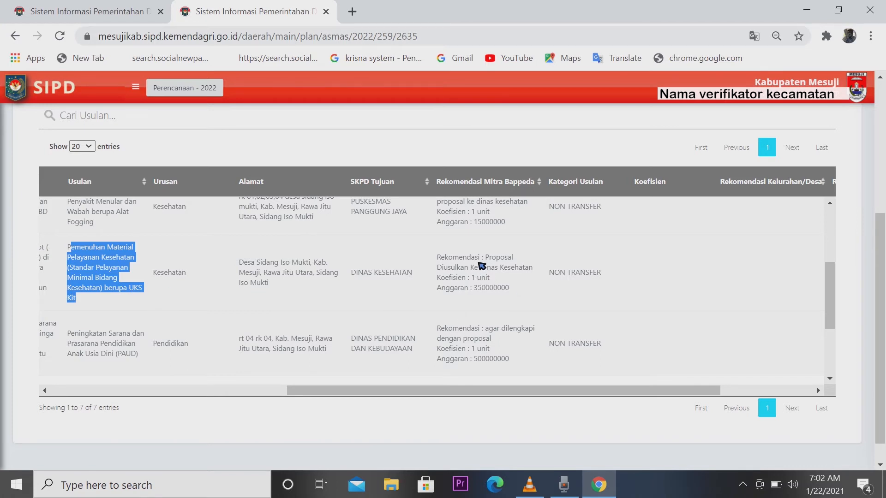
left_click(454, 265)
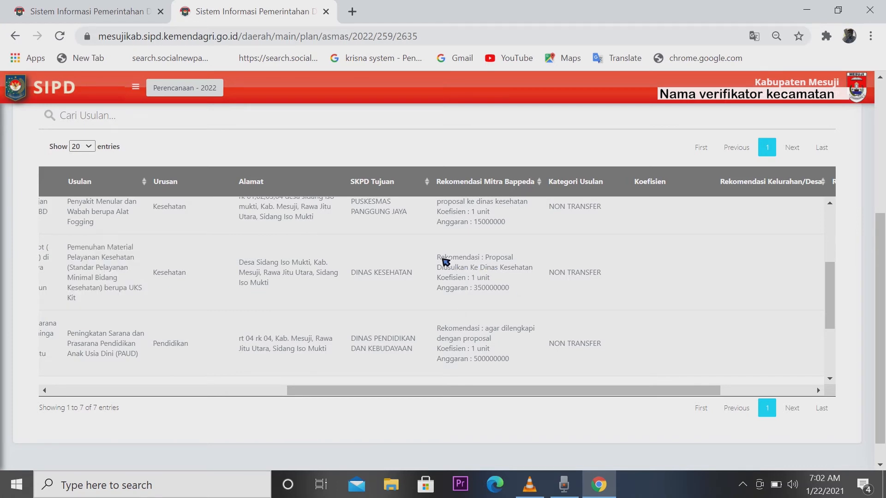
left_click_drag(441, 258, 520, 287)
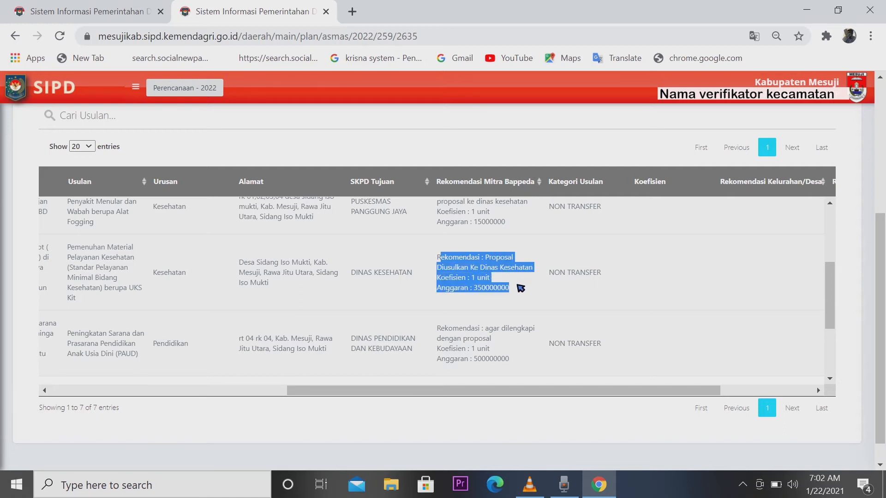
left_click_drag(555, 390, 663, 388)
left_click(486, 272)
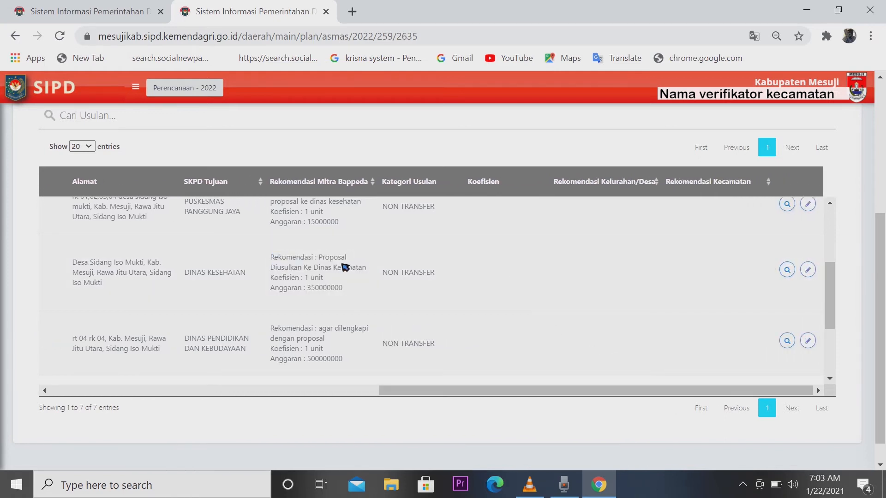
left_click_drag(274, 258, 352, 291)
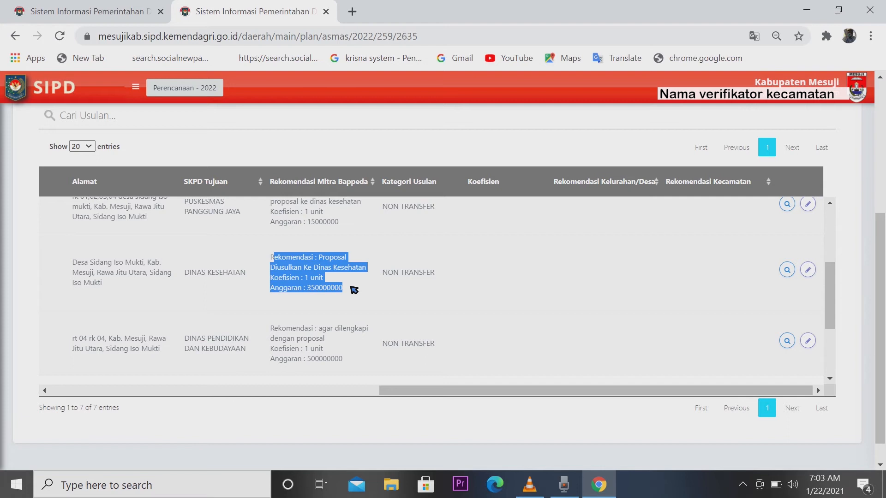
left_click(586, 295)
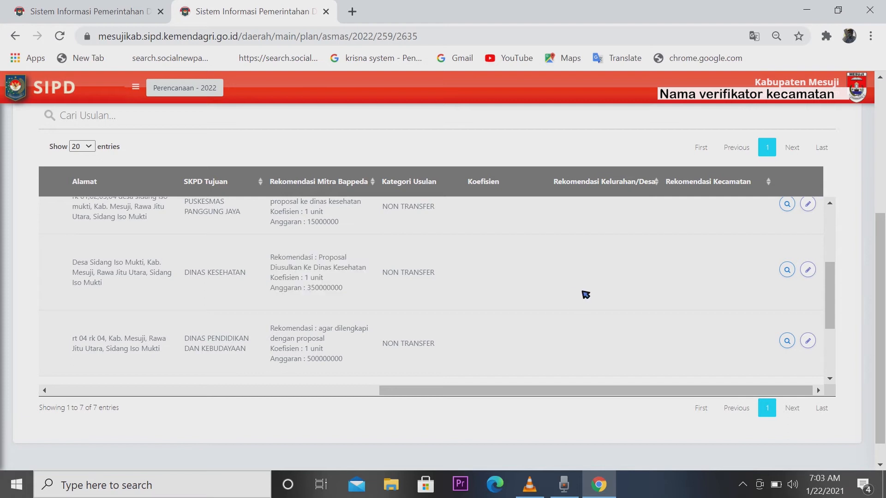
Reopen the UKS Kit proposal's recommendation form, review its details and place a marker on the map.
left_click(809, 270)
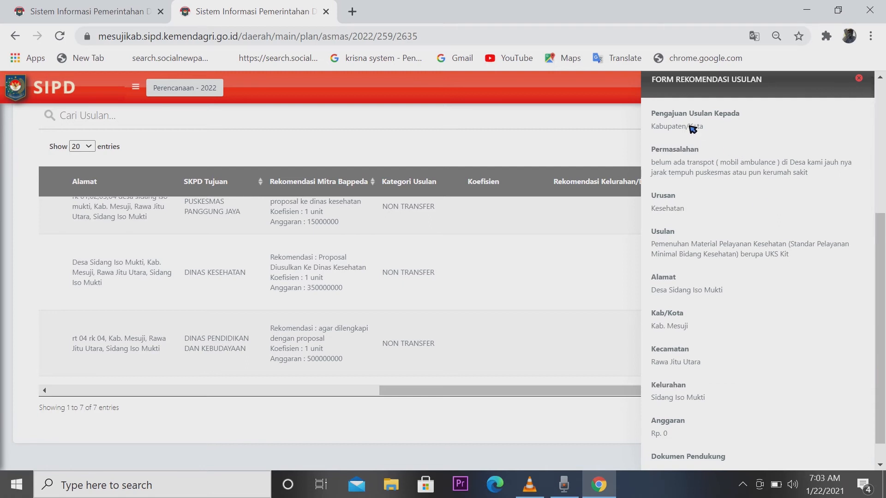
mouse_move(872, 148)
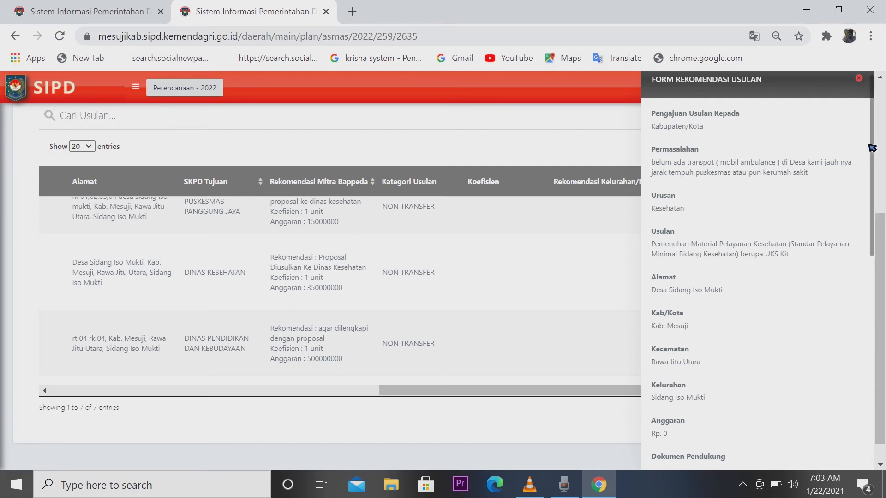
left_click_drag(875, 150, 883, 371)
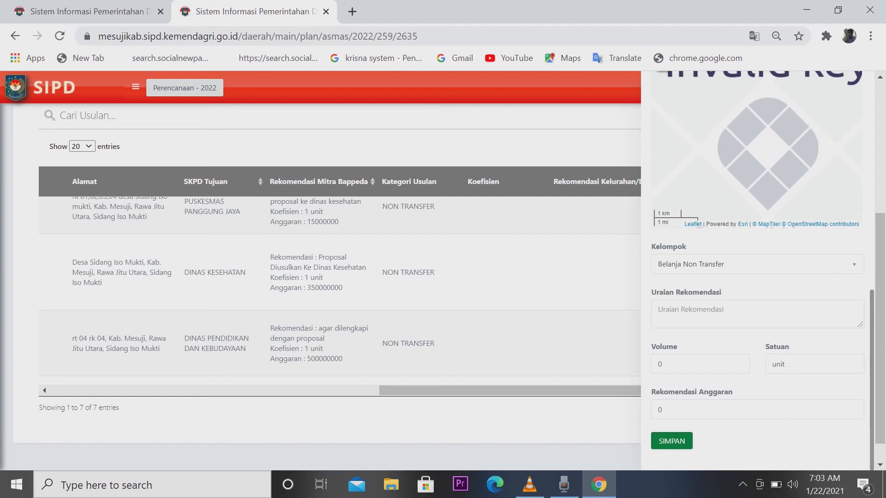
scroll(682, 152, "up", 4)
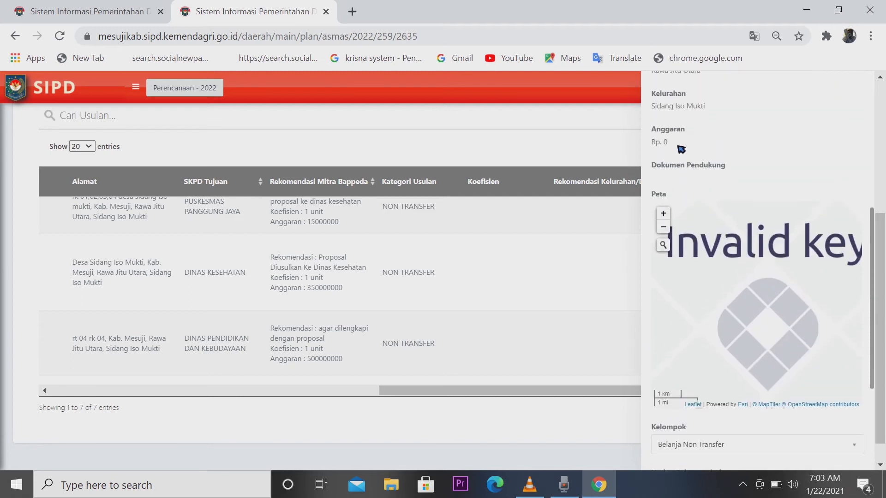
left_click_drag(873, 237, 879, 277)
left_click(844, 259)
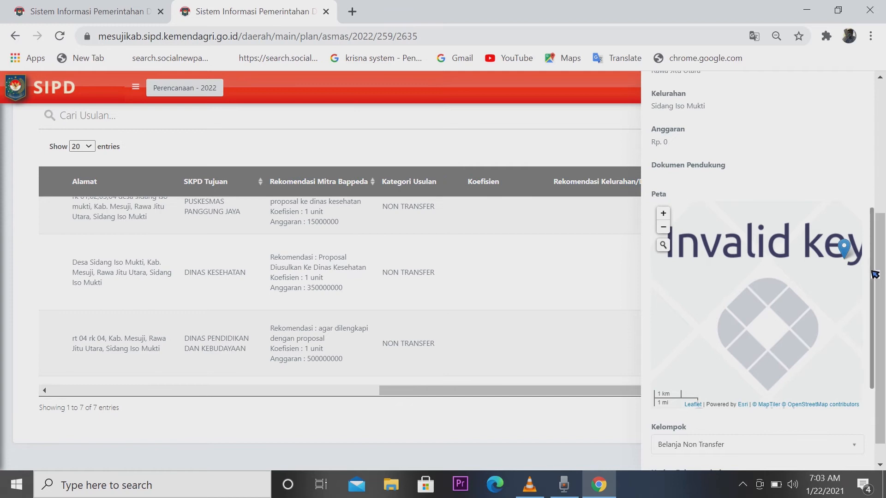
Keep Belanja Non Transfer as the Kelompok and enter "untuk diprioritaskan usulan tersebut sesuai dengan kebutuhan" as the Uraian Rekomendasi.
scroll(875, 276, "down", 4)
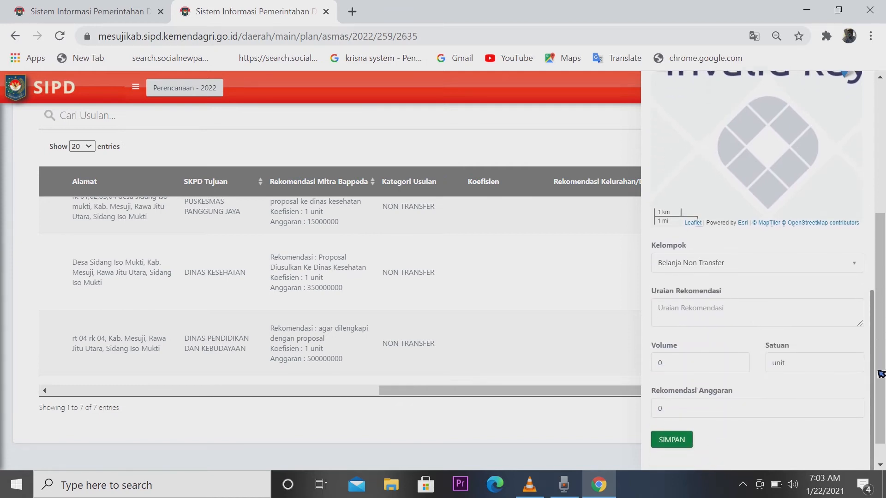
left_click(680, 262)
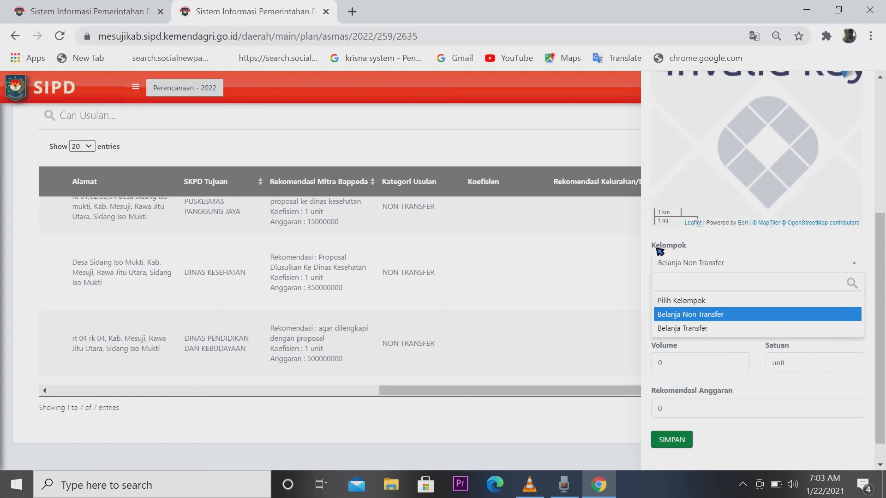
left_click(700, 264)
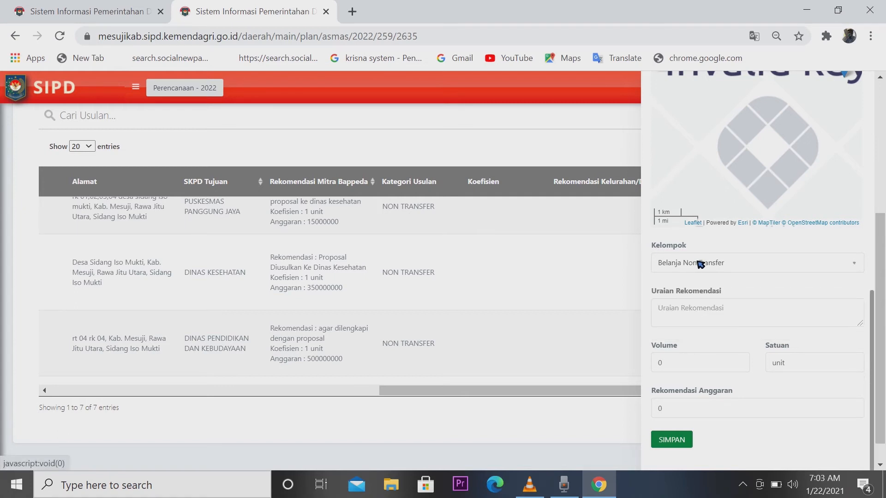
left_click(672, 310)
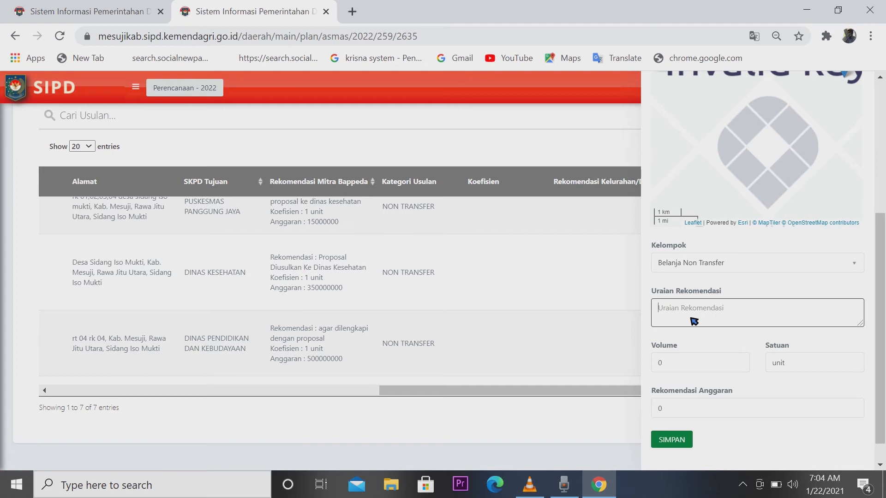
type("u")
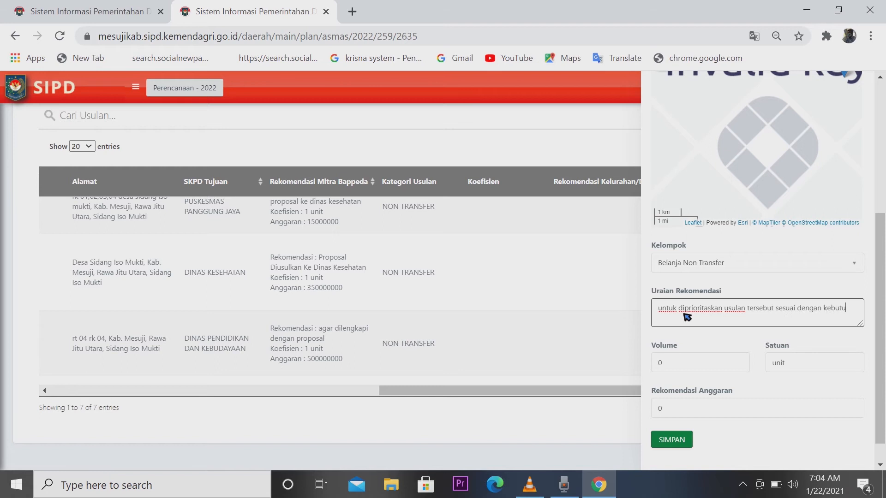
type("n")
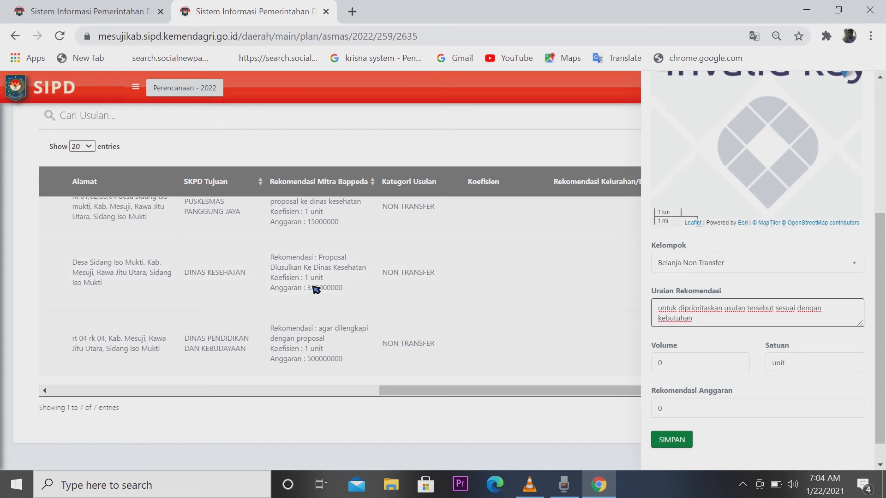
Set the Volume to 1 and the Rekomendasi Anggaran to 300000000, and save the recommendation.
left_click(669, 366)
type("1")
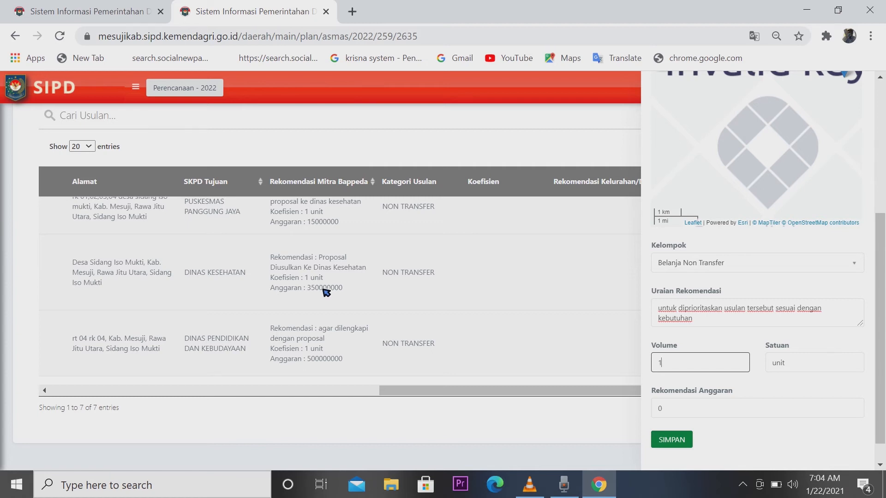
left_click(677, 413)
key("BackSpace")
type("300000000")
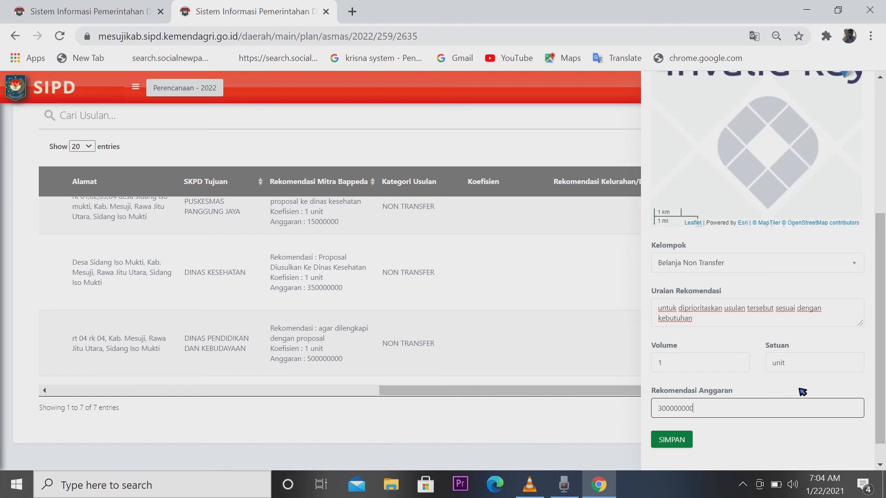
scroll(800, 391, "down", 1)
left_click(674, 440)
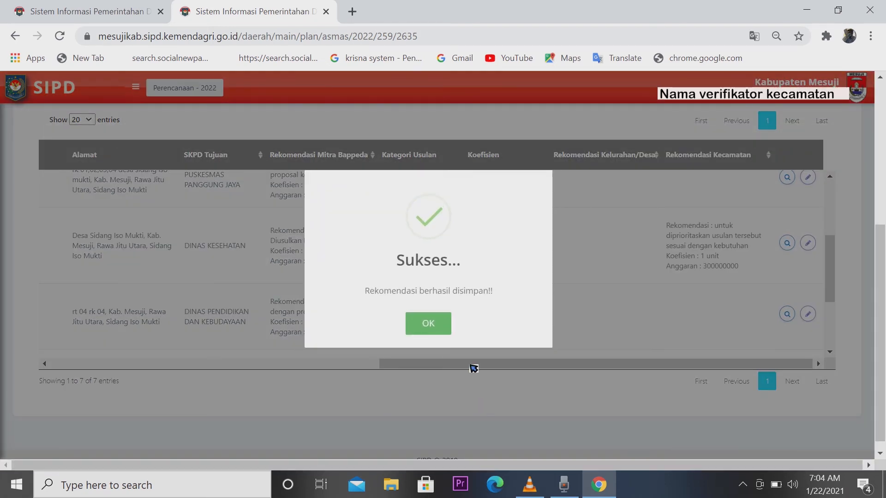
left_click(457, 344)
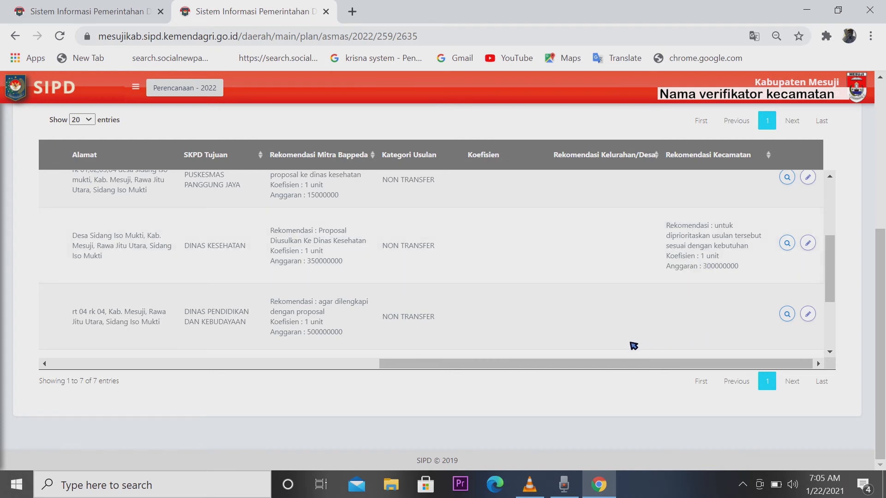
Review the UKS Kit proposal's row across all columns, including its Rekomendasi Kecamatan entry.
left_click_drag(620, 366, 801, 310)
mouse_move(833, 283)
left_mouse_down()
mouse_move(833, 267)
mouse_move(832, 284)
left_mouse_up()
left_click_drag(666, 366, 340, 378)
left_click_drag(275, 343, 276, 343)
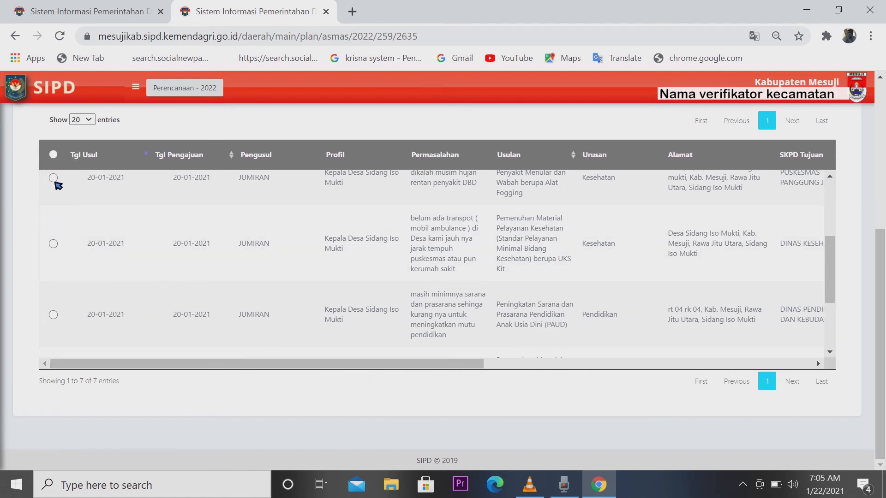
left_click_drag(353, 374, 682, 370)
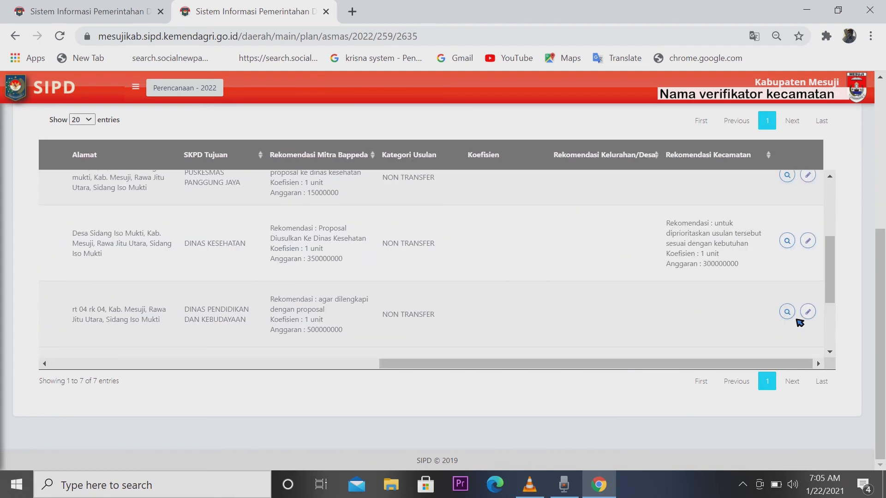
mouse_move(833, 272)
left_mouse_down()
mouse_move(832, 200)
mouse_move(835, 263)
left_mouse_up()
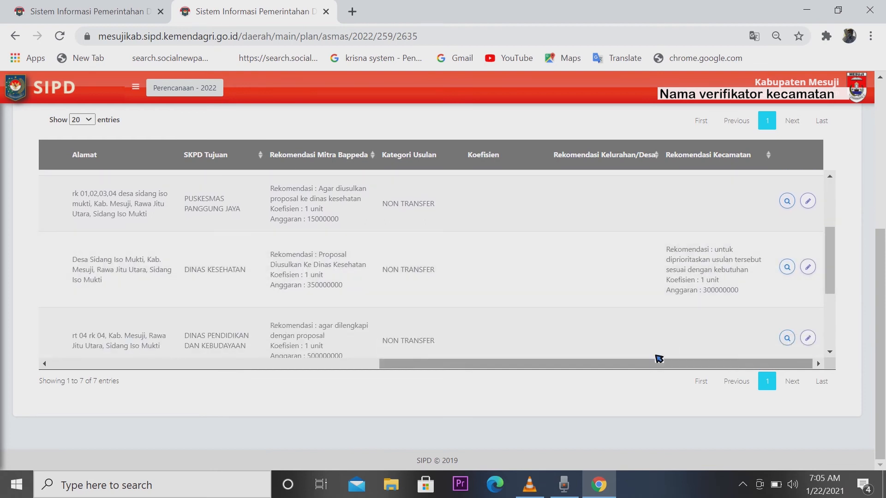
Select only the Sidang Iso Mukti UKS Kit proposal, process it as finished verval, and check the remaining proposals in the list.
left_click_drag(658, 365, 280, 364)
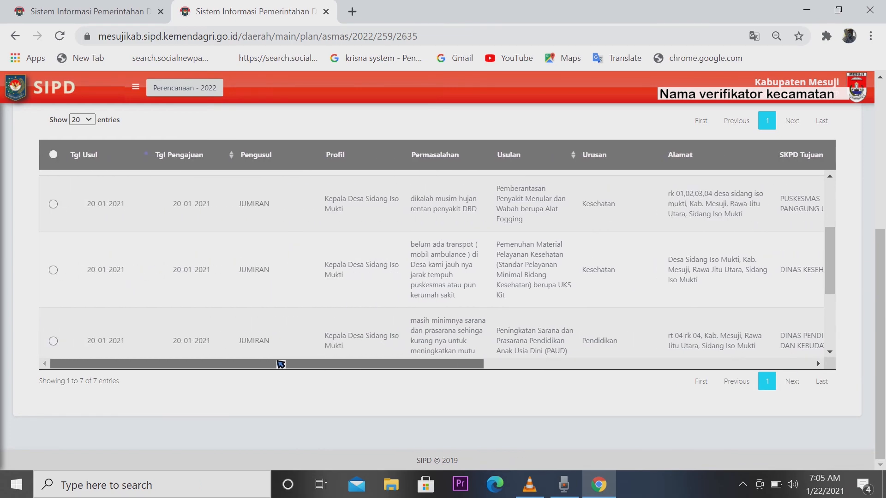
left_click(53, 270)
left_click_drag(882, 282, 881, 218)
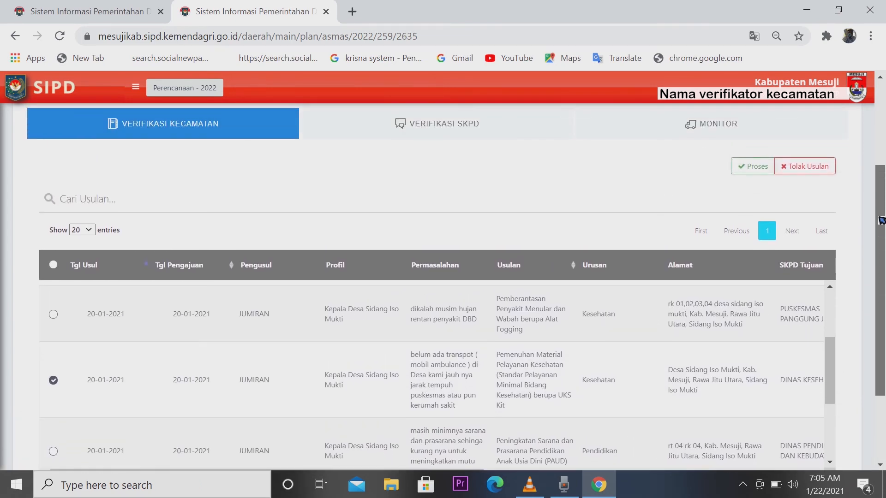
left_click(758, 166)
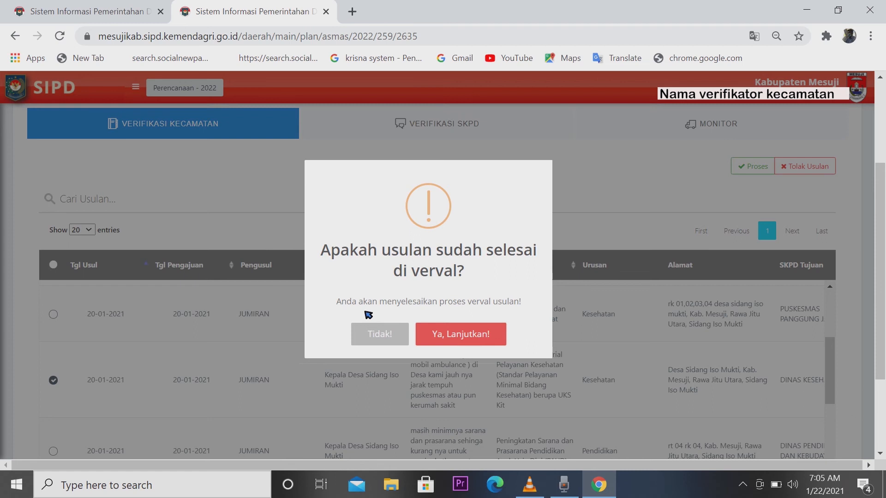
left_click(466, 339)
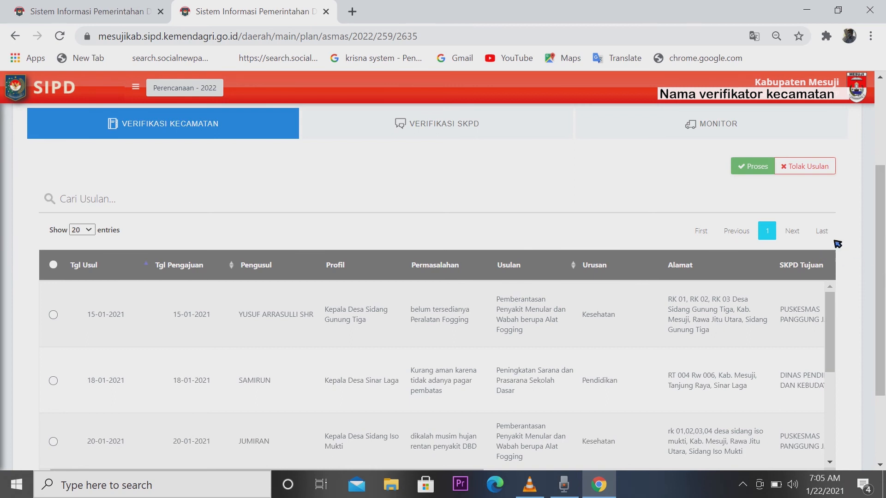
left_click_drag(883, 196, 883, 205)
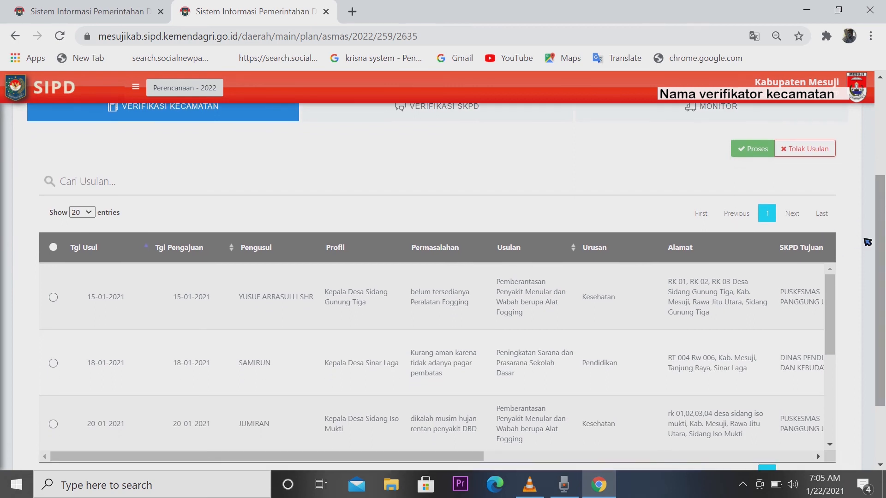
left_click_drag(831, 286, 832, 304)
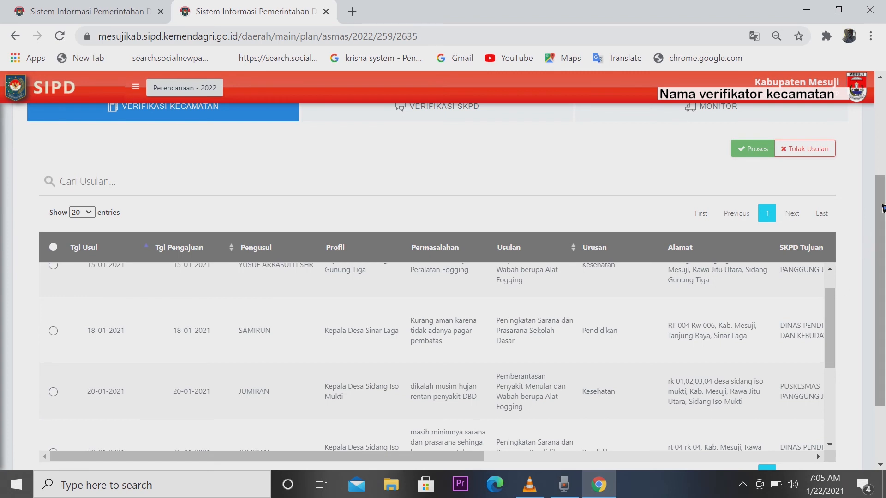
Review the remaining proposals in the Verifikasi Kecamatan list across all columns, including their Rekomendasi Mitra Bappeda and Rekomendasi Kecamatan entries.
scroll(855, 264, "down", 2)
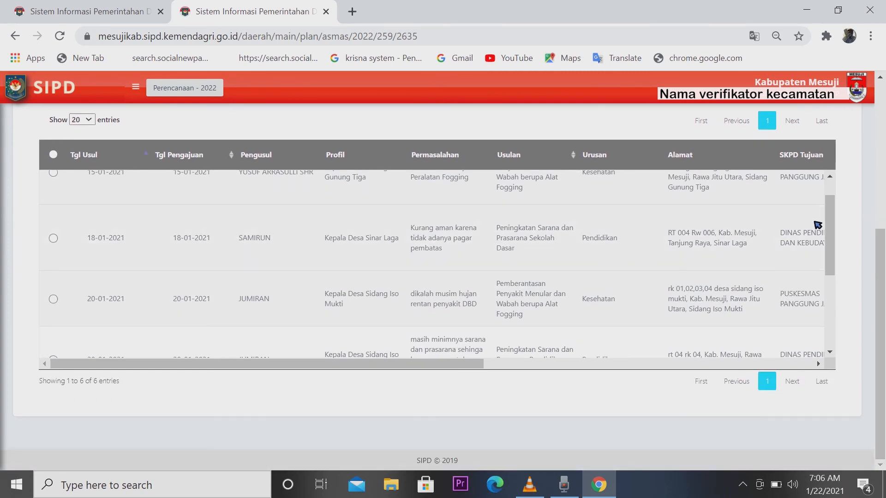
scroll(831, 231, "up", 1)
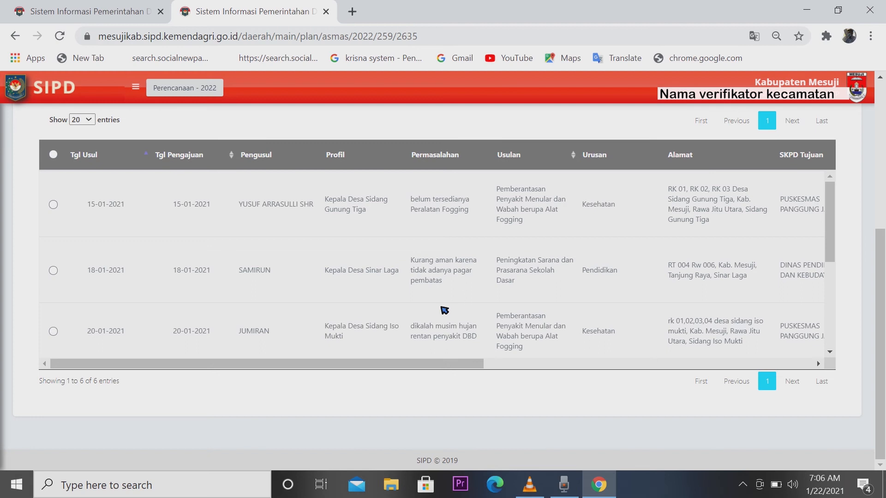
left_click_drag(835, 226, 835, 276)
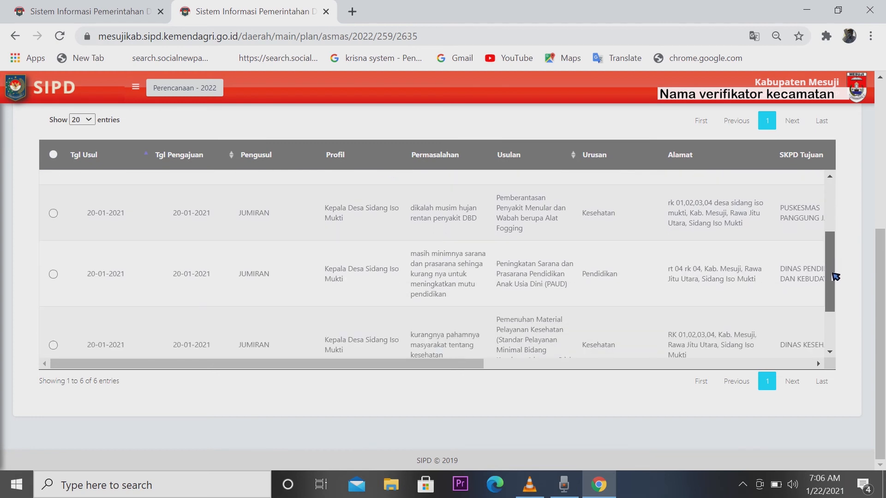
mouse_move(837, 280)
left_mouse_down()
mouse_move(837, 225)
mouse_move(838, 273)
left_mouse_up()
left_click_drag(432, 364, 781, 357)
left_click_drag(835, 268, 846, 167)
left_click_drag(620, 367, 746, 380)
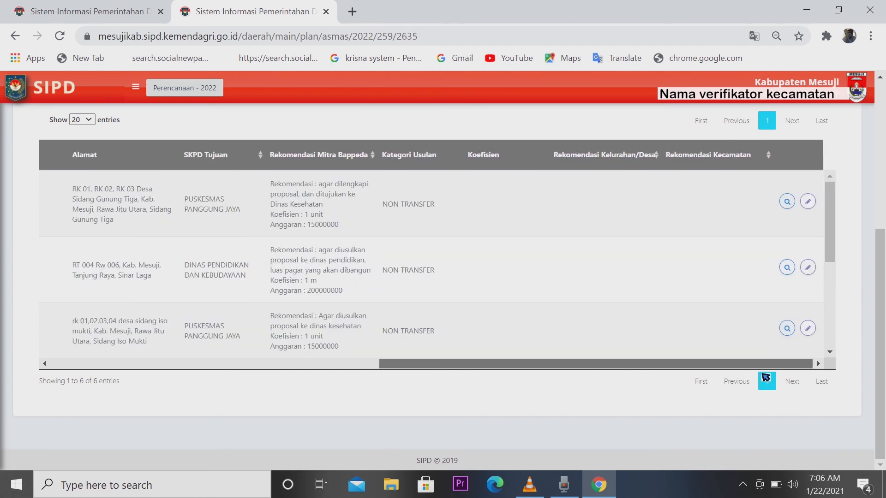
mouse_move(830, 217)
left_mouse_down()
mouse_move(830, 310)
mouse_move(829, 214)
left_mouse_up()
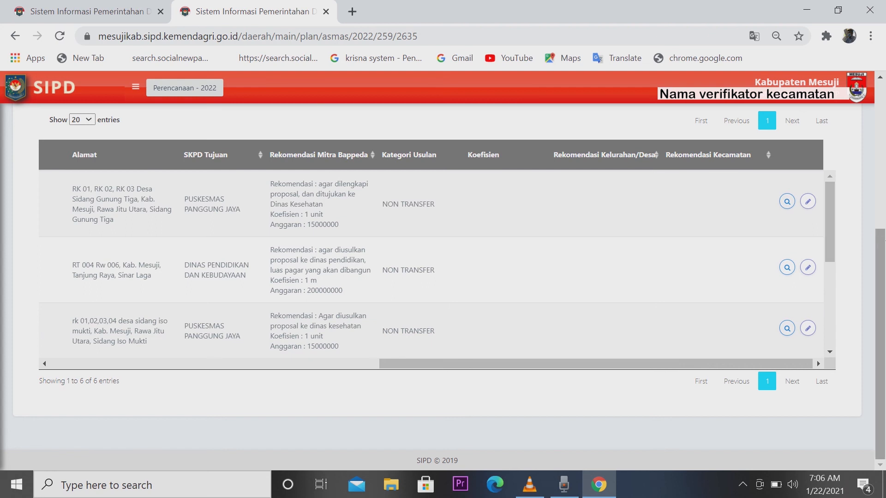
scroll(880, 277, "up", 2)
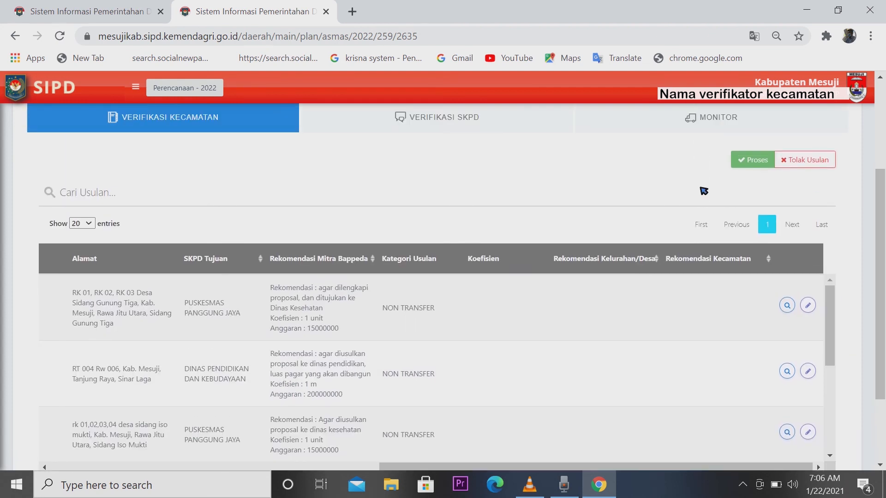
left_click_drag(883, 254, 885, 262)
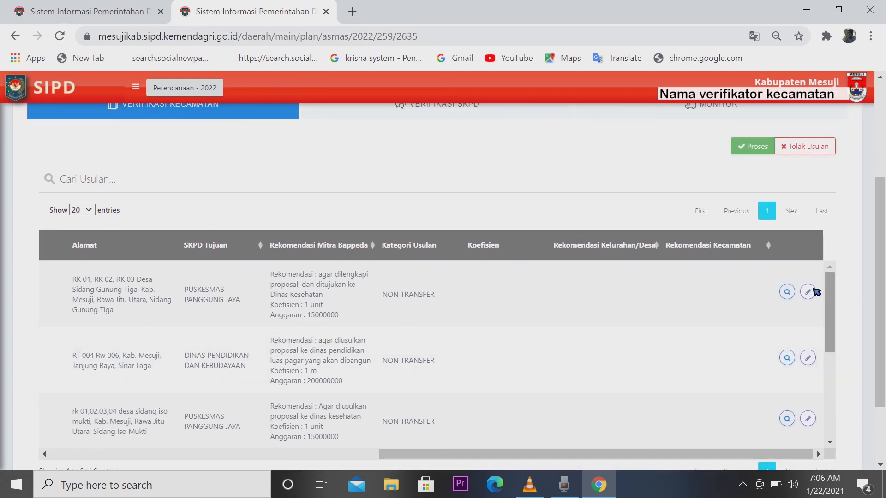
left_click_drag(884, 225, 883, 213)
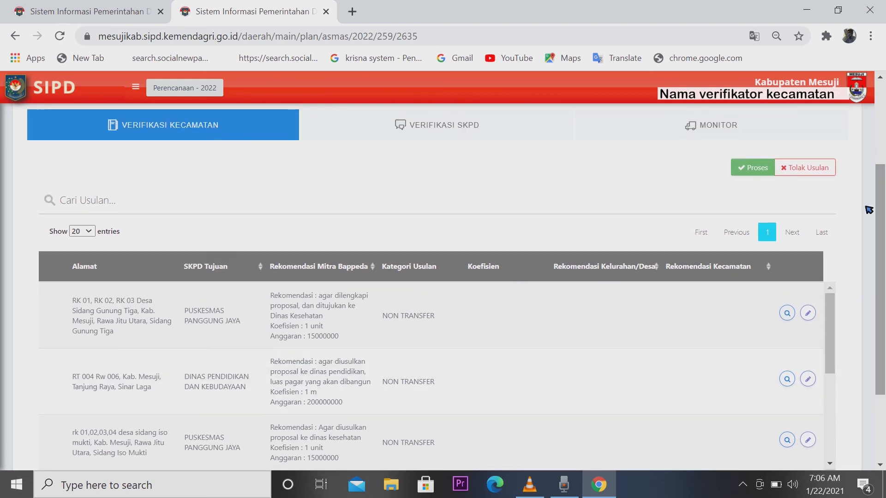
Open the Monitor list and check the processed UKS Kit proposal's Rekomendasi Kecamatan and Status entries.
left_click(721, 130)
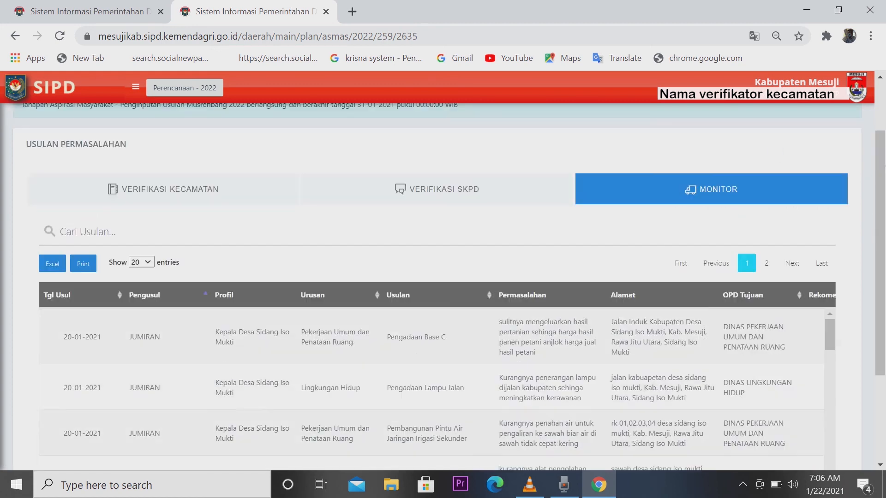
left_click_drag(881, 198, 882, 150)
left_click_drag(882, 224, 882, 333)
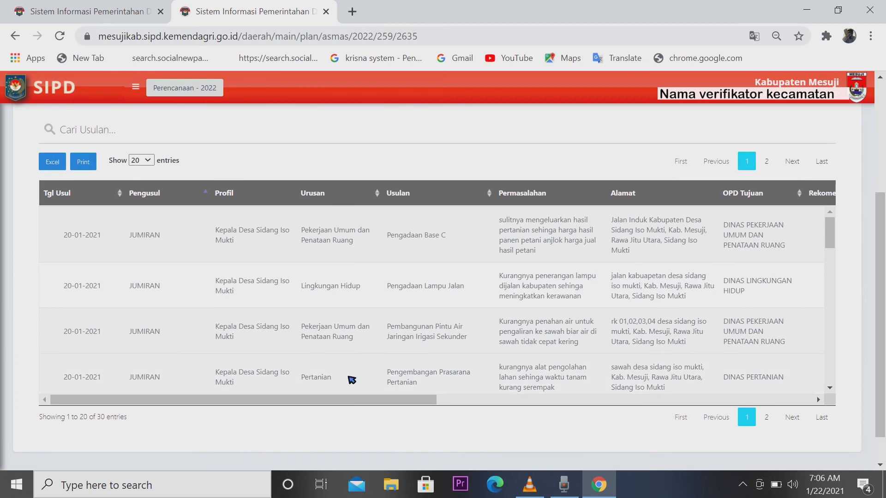
left_click_drag(218, 393, 584, 407)
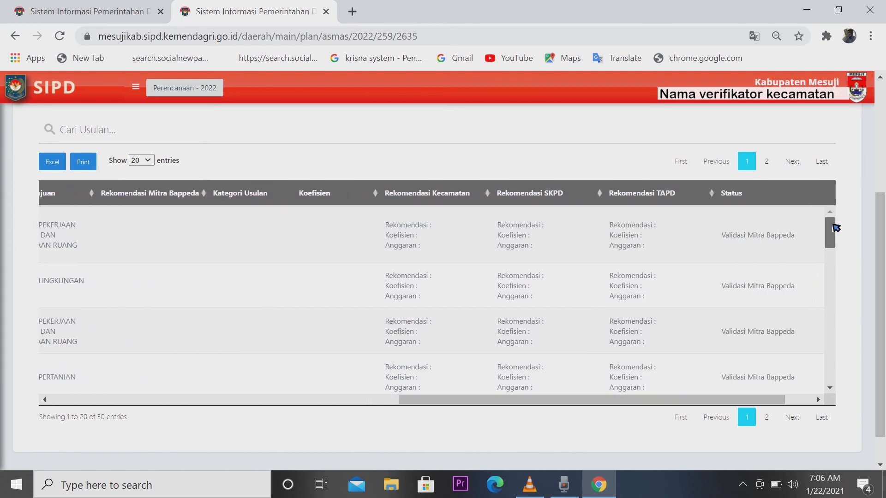
left_click_drag(835, 227, 837, 285)
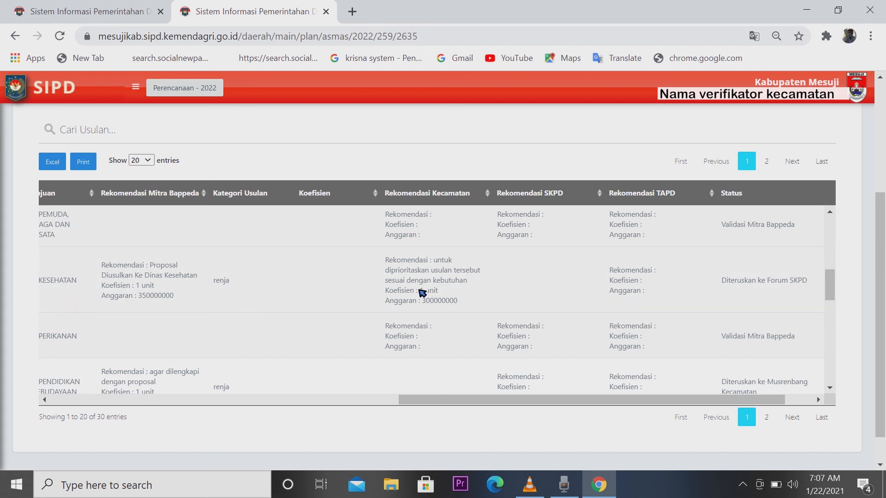
Select only the Sidang Gunung Tiga fogging proposal in the Verifikasi Kecamatan list, and revisit the Monitor list before returning.
left_click_drag(884, 265, 885, 146)
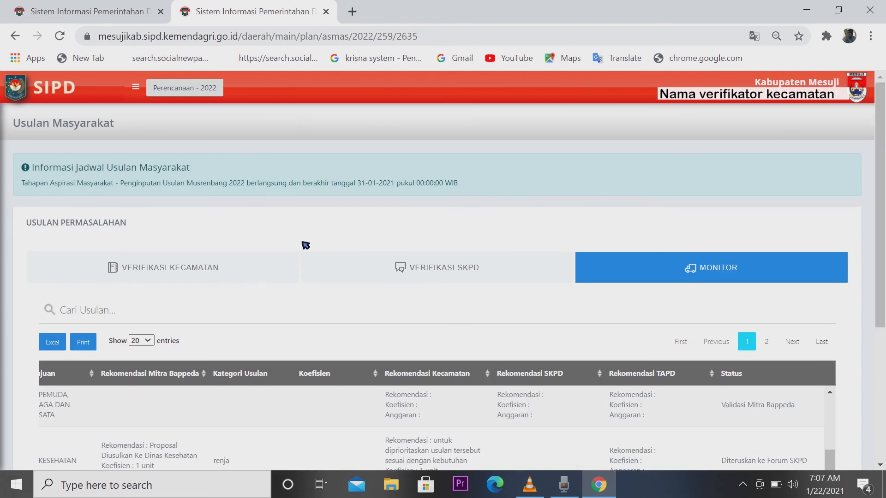
left_click(195, 272)
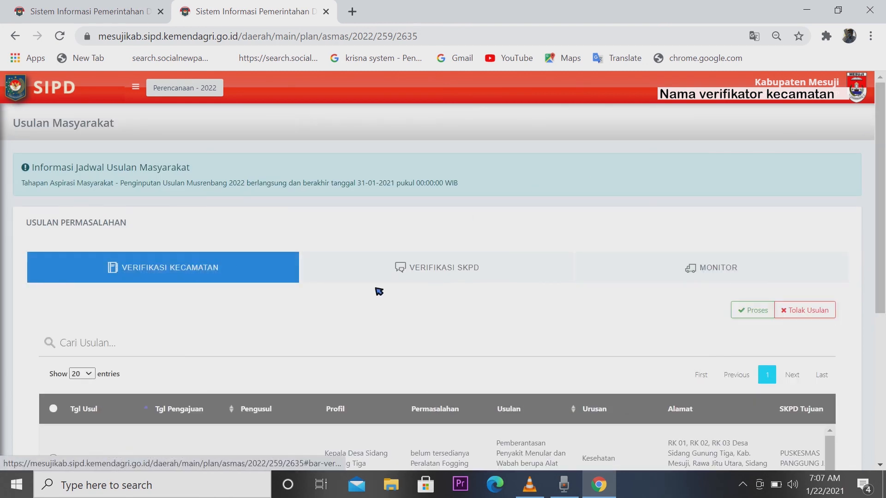
left_click_drag(882, 222, 882, 276)
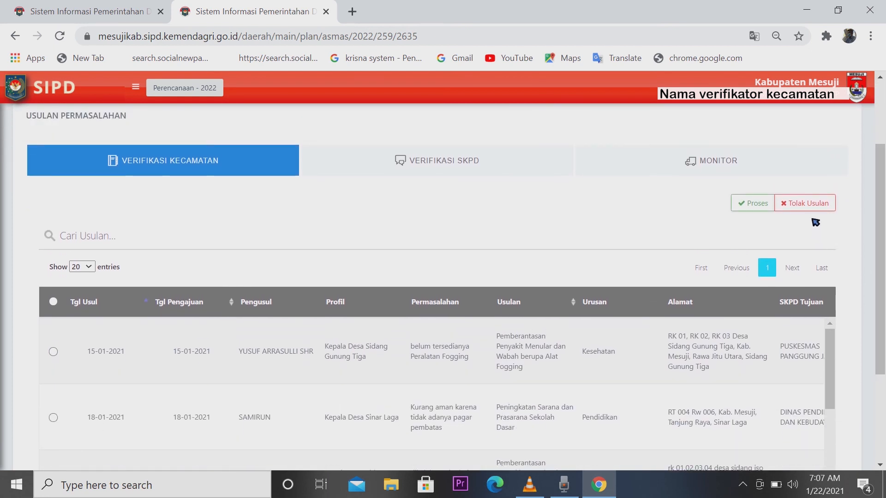
left_click(54, 352)
left_click(53, 418)
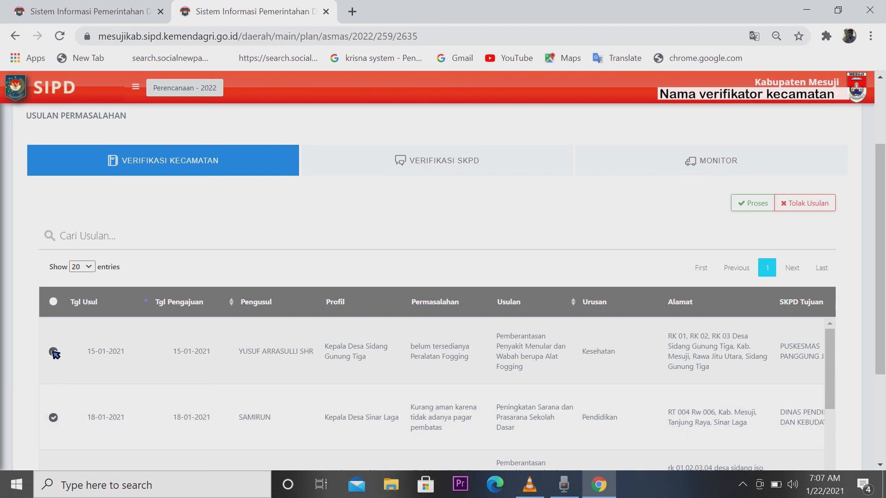
left_click(54, 418)
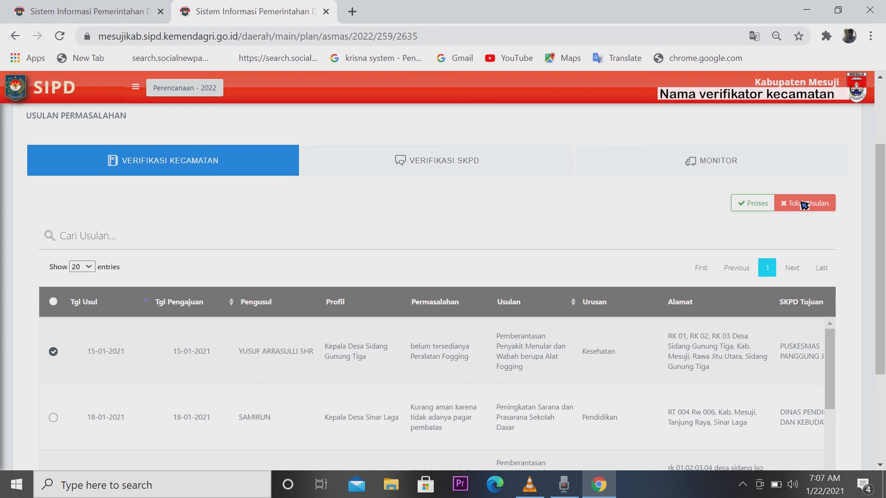
left_click(708, 163)
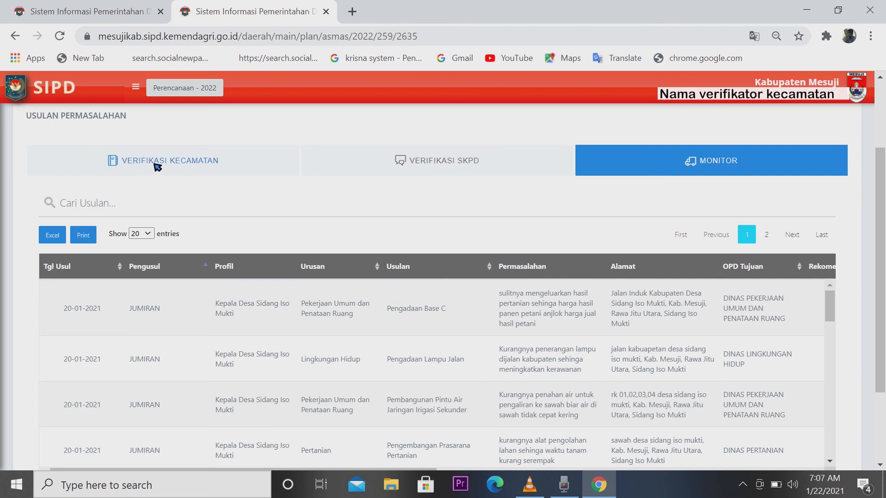
left_click(157, 165)
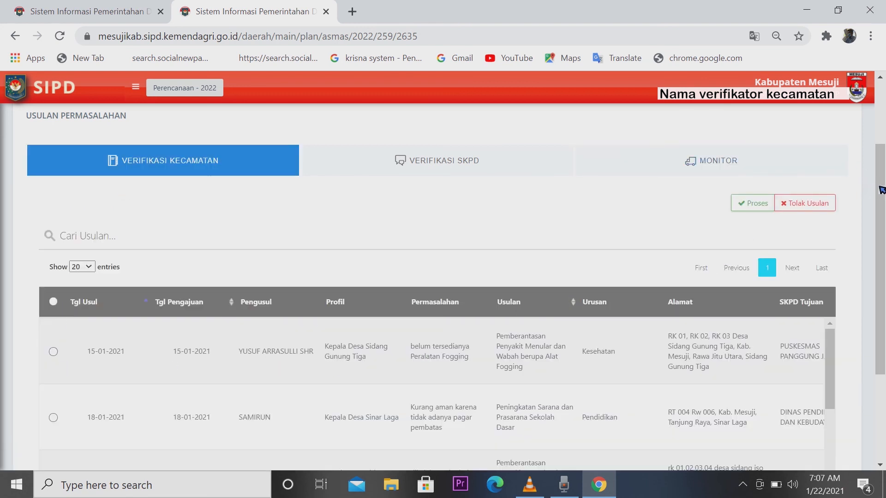
Log out of the kecamatan verifier's account.
scroll(879, 226, "up", 1)
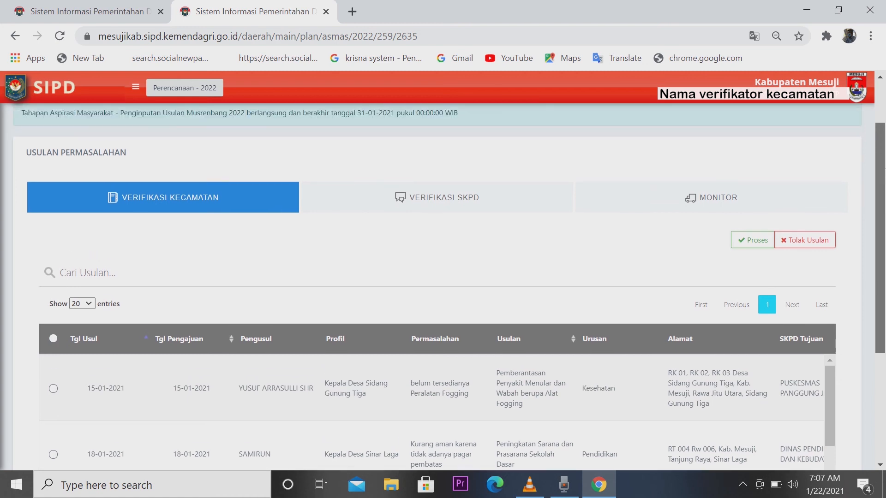
left_click(856, 88)
left_click(800, 147)
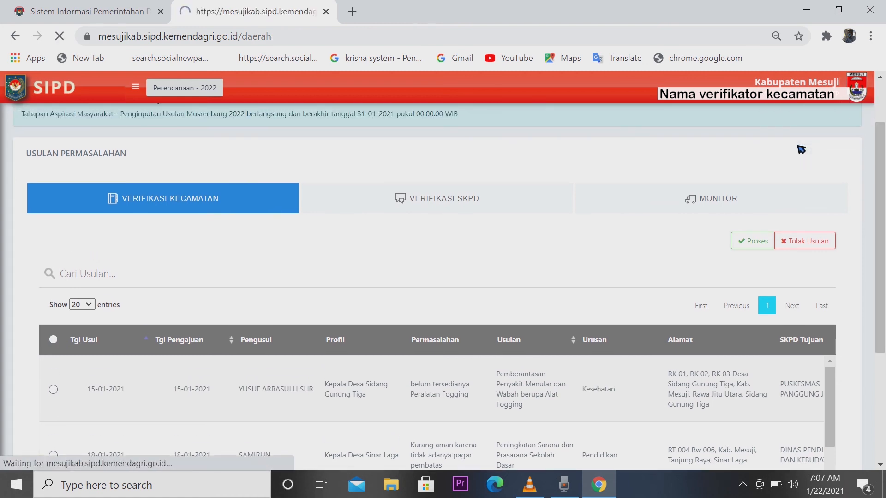